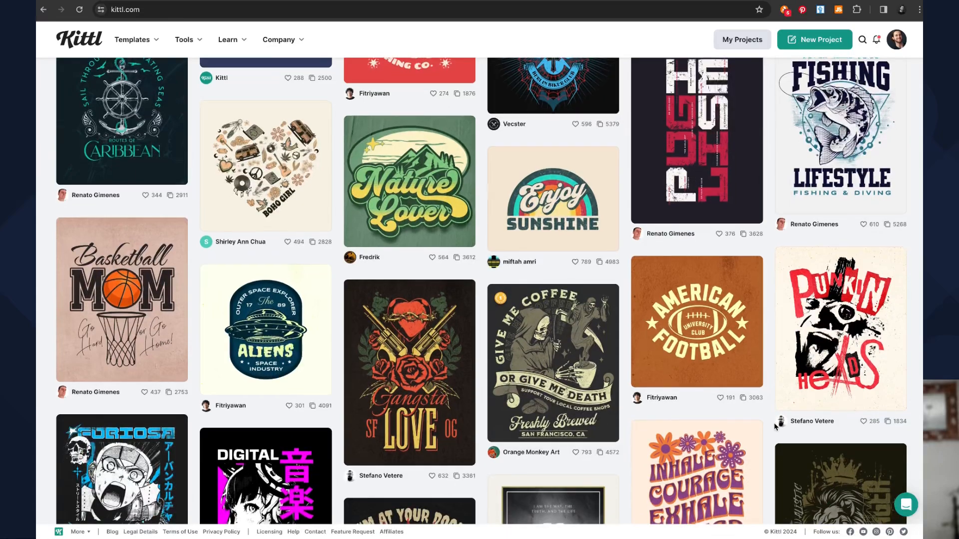
- Browse the community design template gallery
scroll(774, 426, down, 9)
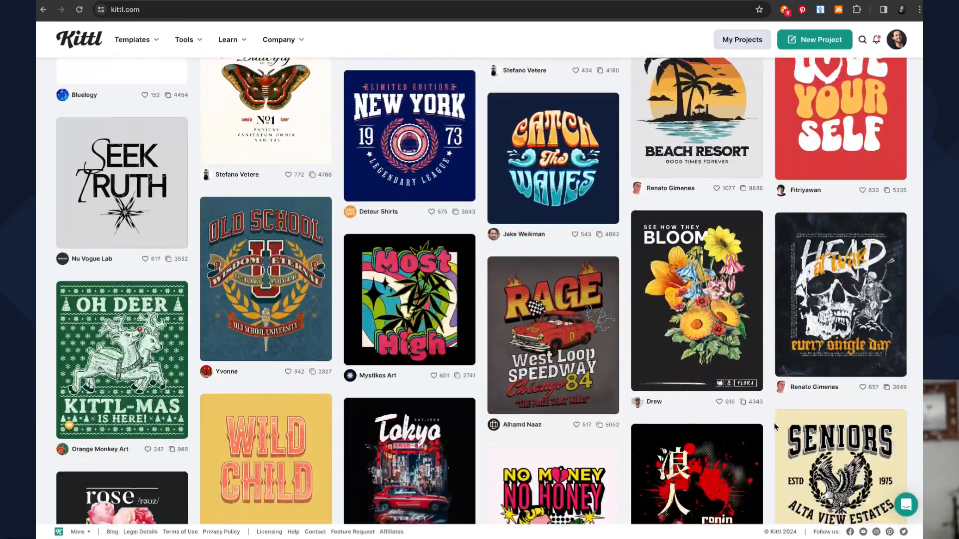
scroll(774, 426, down, 5)
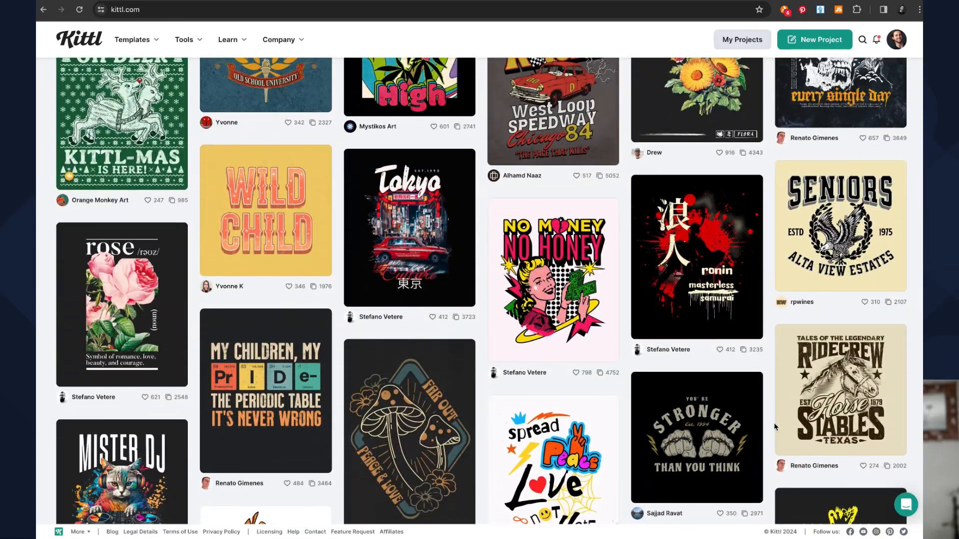
scroll(776, 427, down, 5)
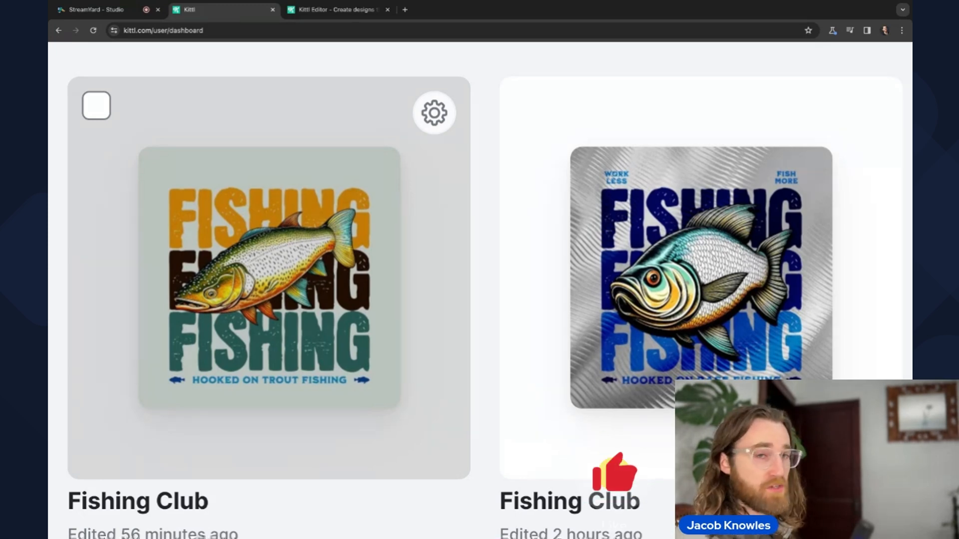
- Open the trout version of the Fishing Club project and delete its fish illustration
scroll(283, 280, down, 10)
click(674, 278)
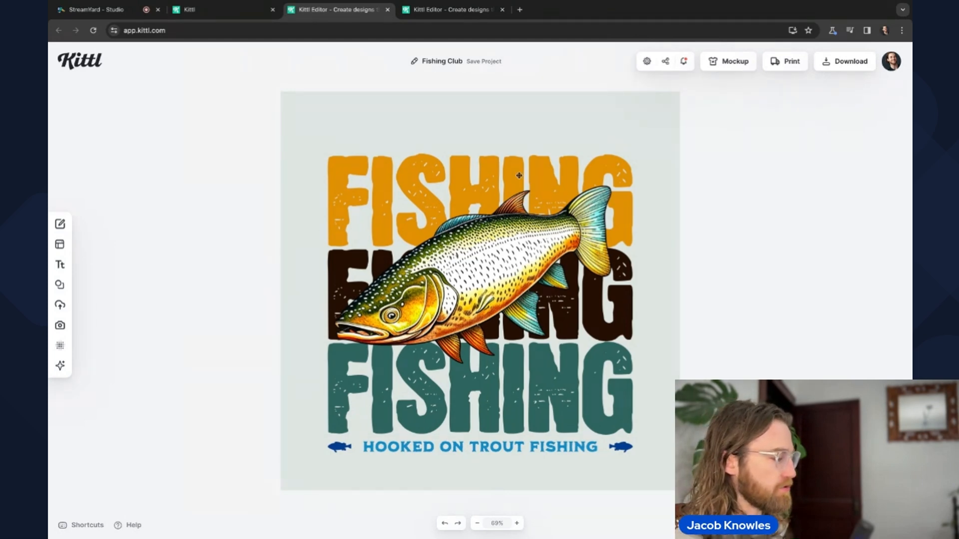
click(483, 256)
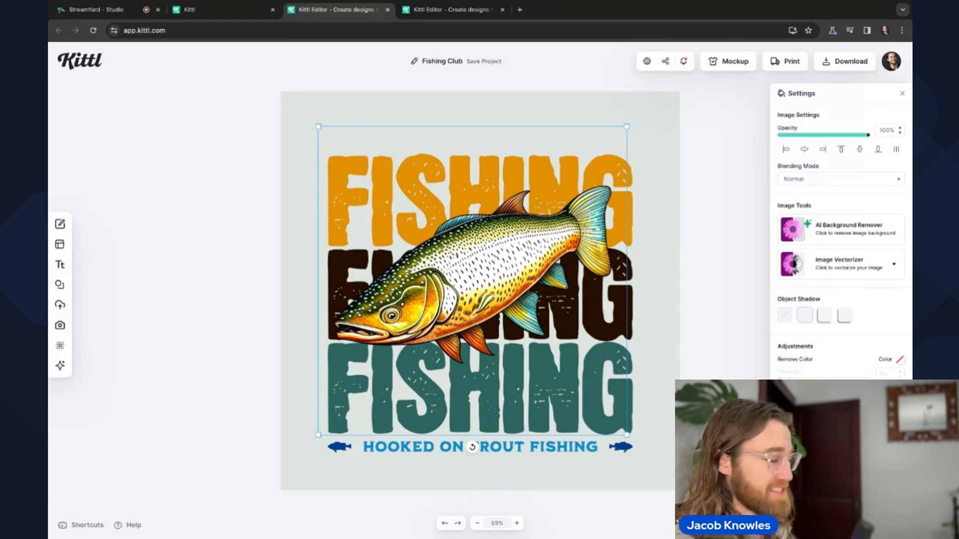
key(Delete)
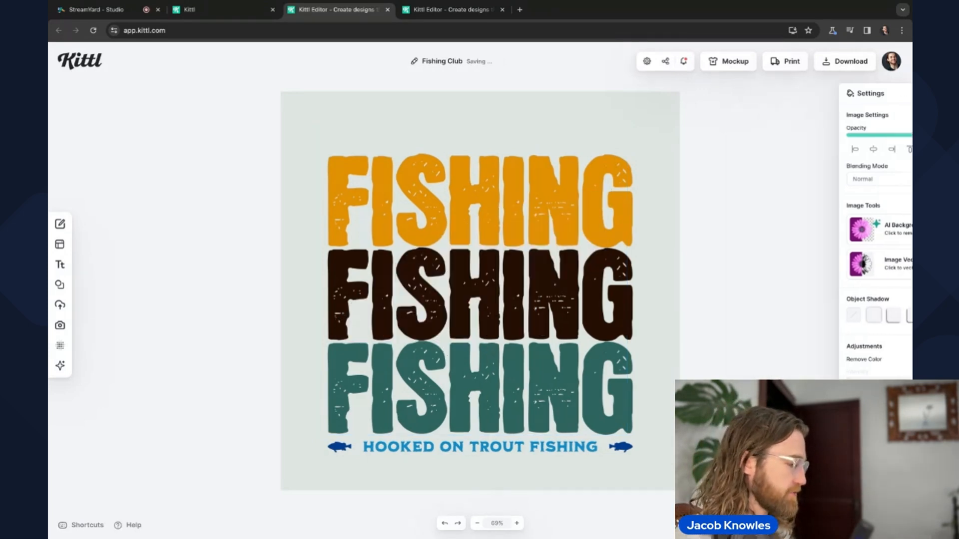
- Open the Kittl AI image generator and enter the prompt "bass fish"
scroll(62, 368, up, 5)
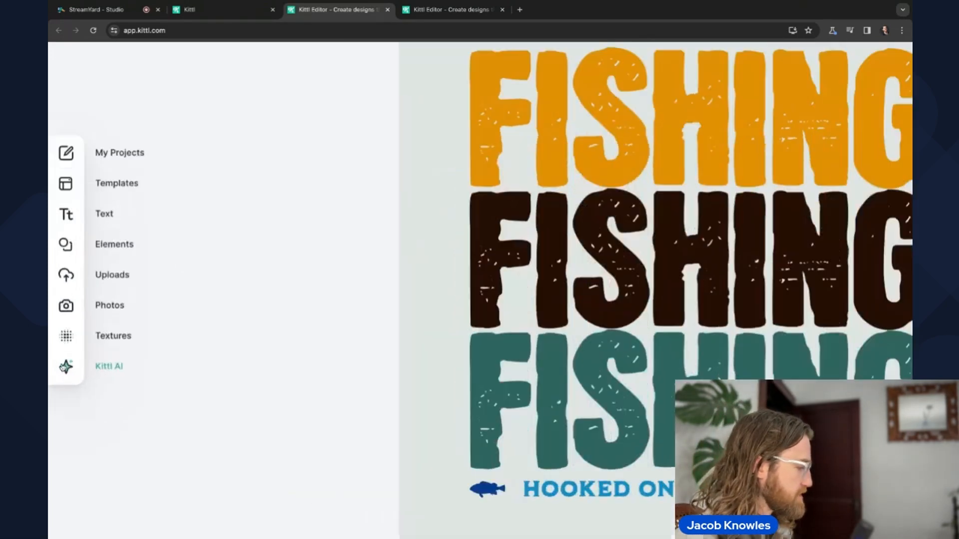
click(80, 368)
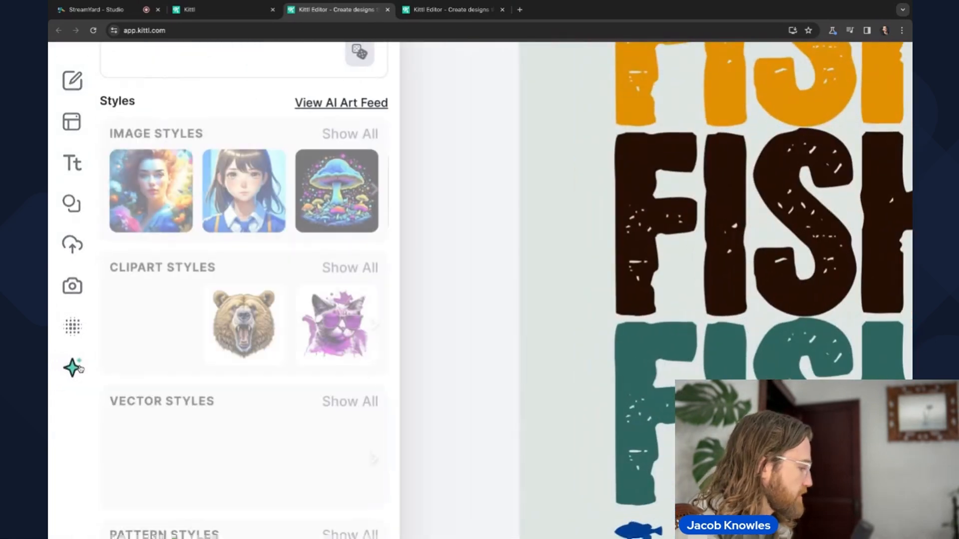
scroll(199, 253, down, 5)
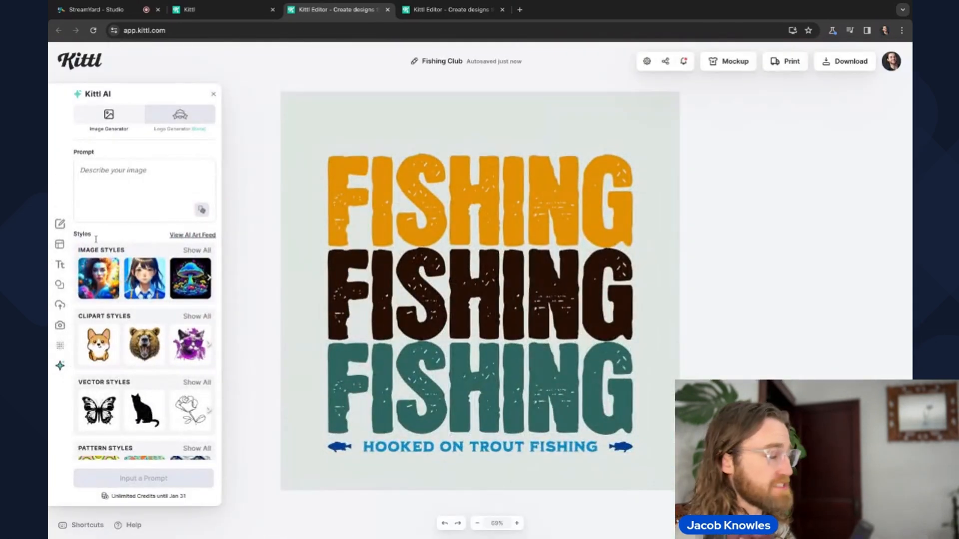
click(108, 198)
text(bass fish)
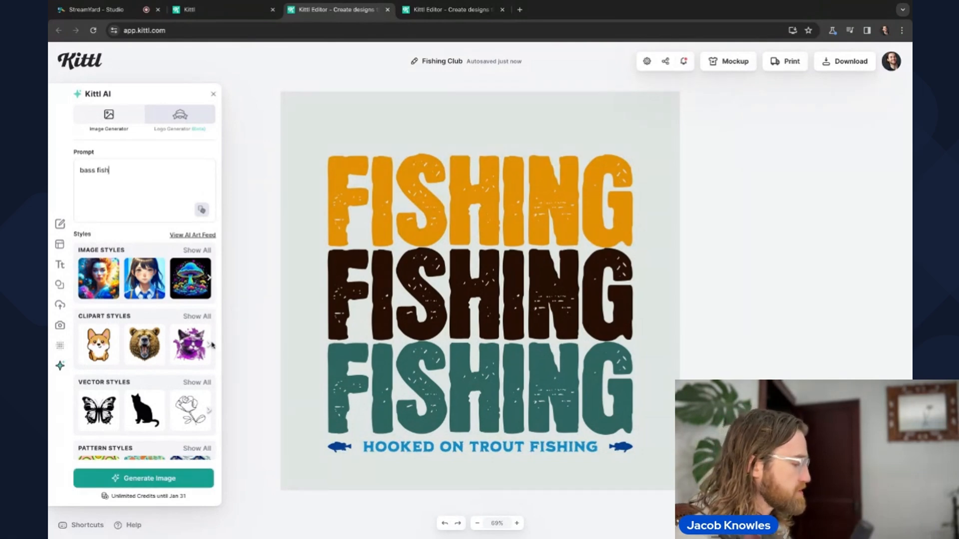
- Choose the T-Shirt Graphic clipart style and generate the bass fish image
click(195, 355)
scroll(144, 294, up, 5)
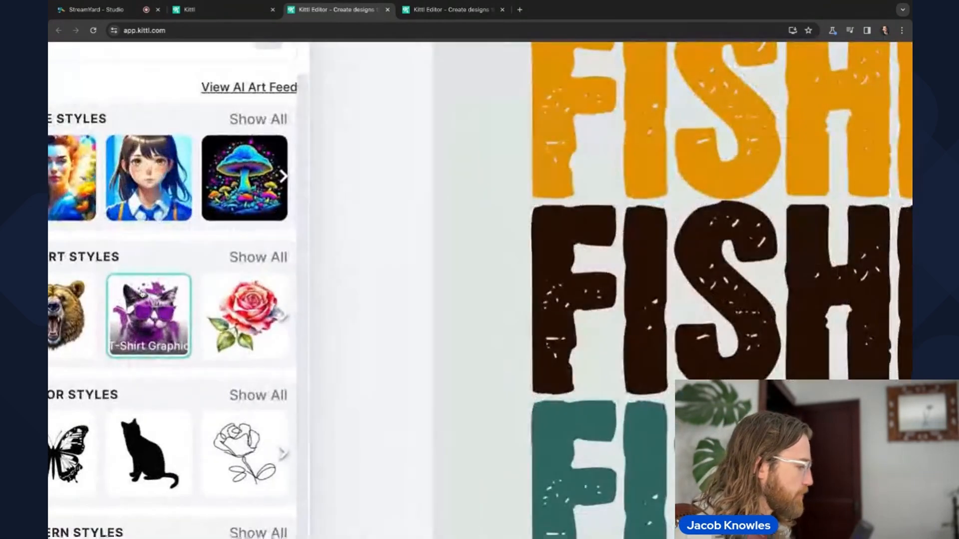
scroll(143, 294, left, 2)
scroll(158, 309, left, 1)
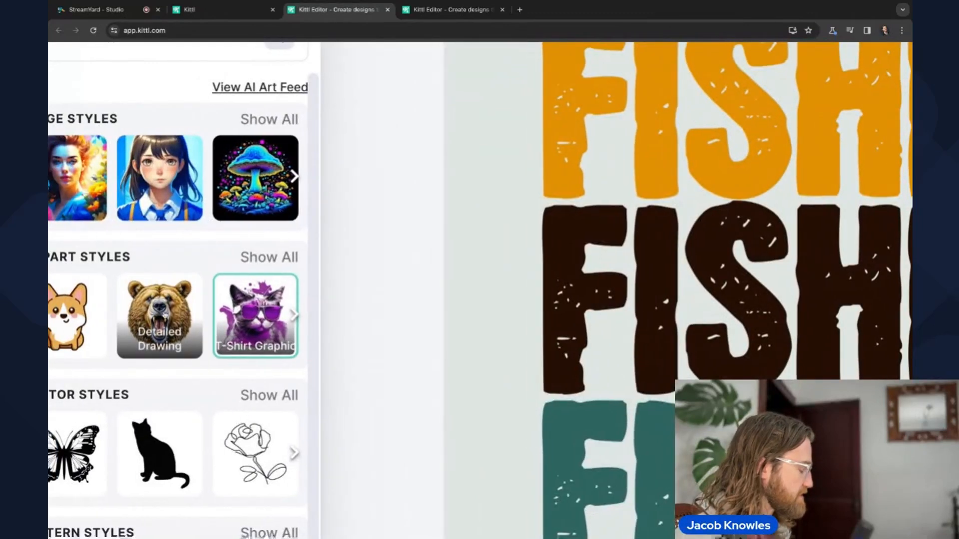
scroll(158, 310, left, 3)
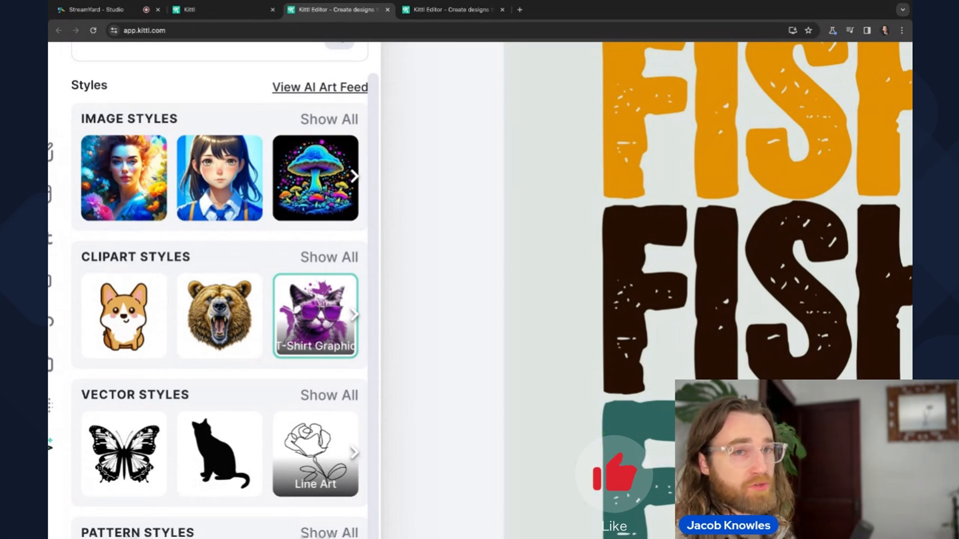
scroll(317, 435, down, 8)
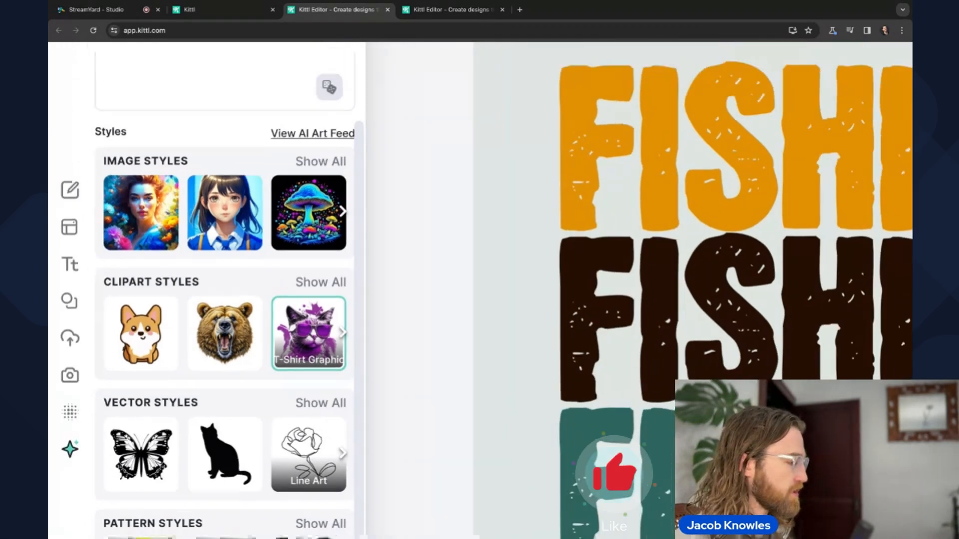
scroll(190, 311, down, 3)
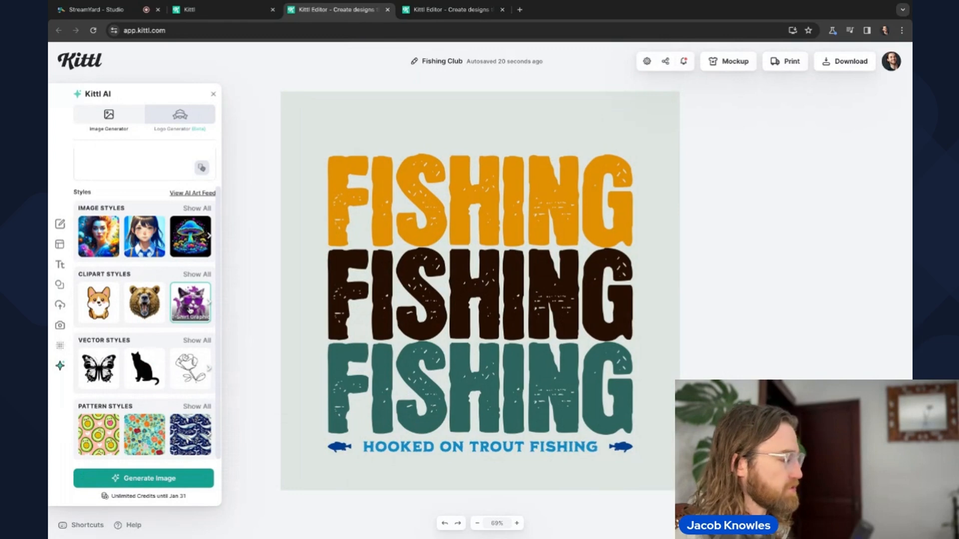
scroll(202, 312, up, 2)
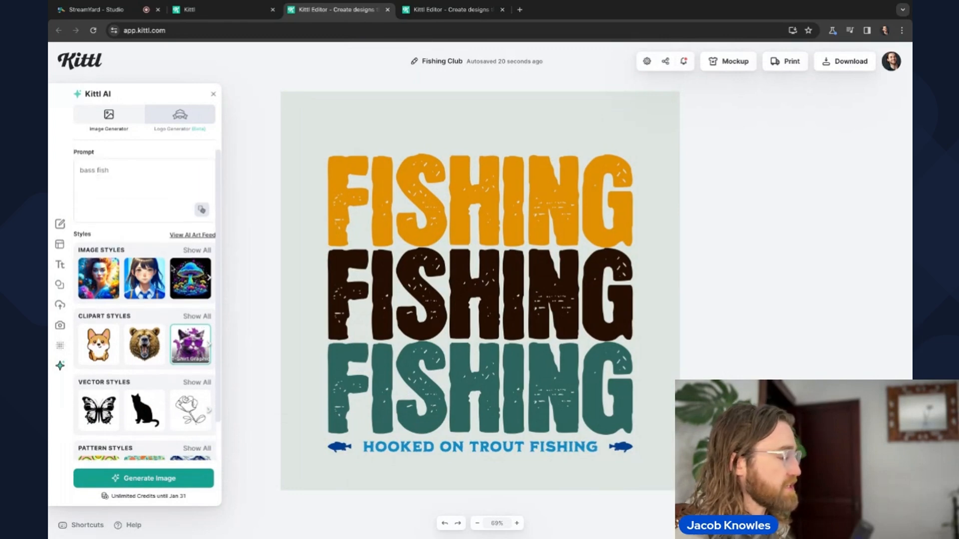
click(160, 478)
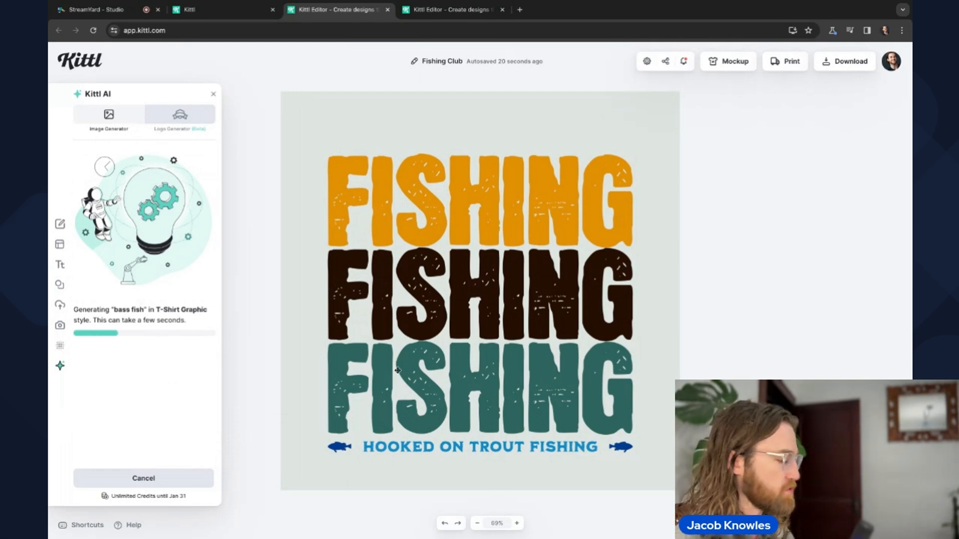
- Replace the word TROUT with BASS in the tagline below the FISHING lettering
click(412, 451)
double_click(495, 448)
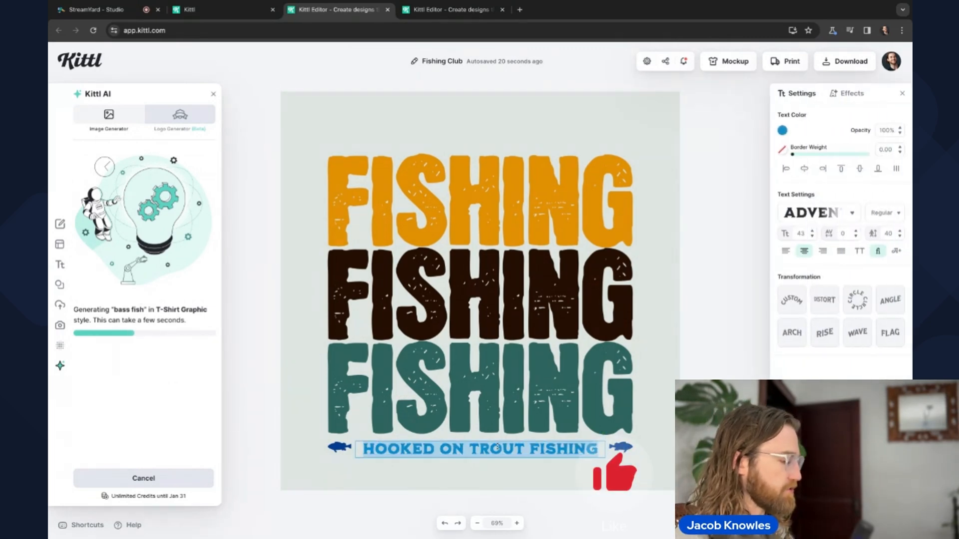
double_click(490, 448)
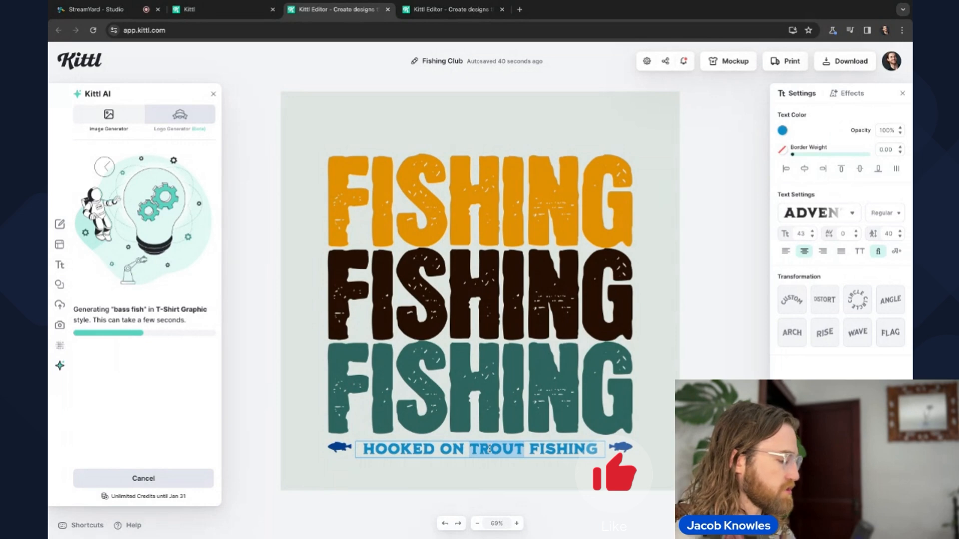
text(BASS)
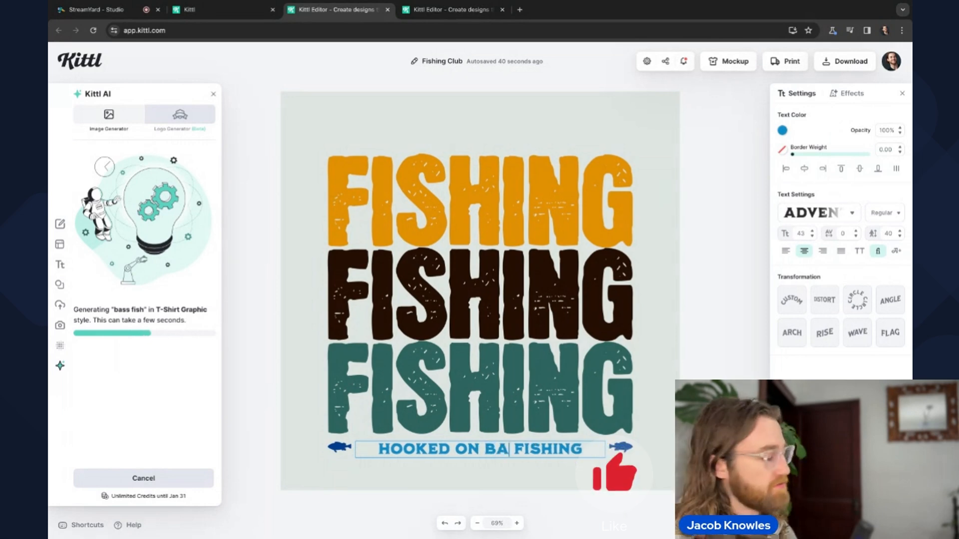
key(Escape)
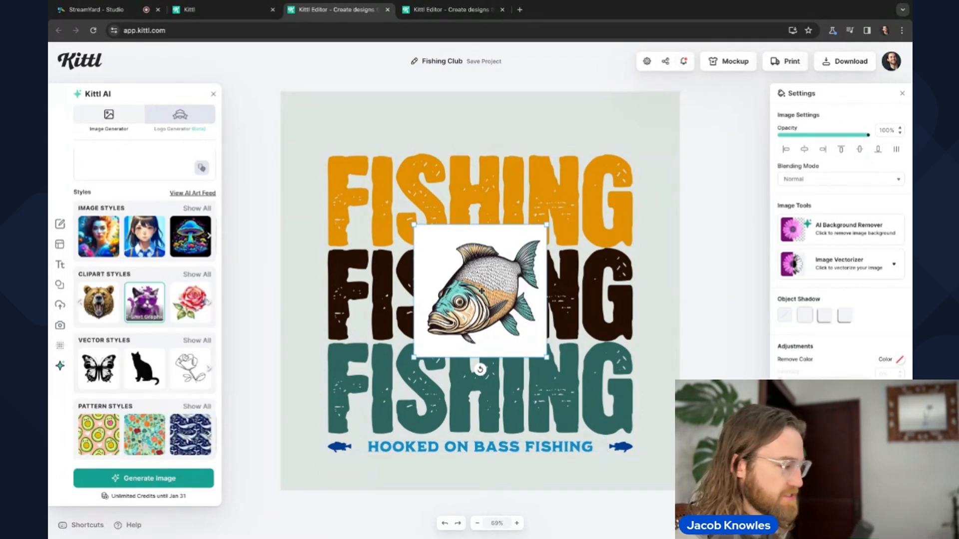
- Generate another image in the same style with the prompt "bass fish"
click(130, 188)
text(bass fish)
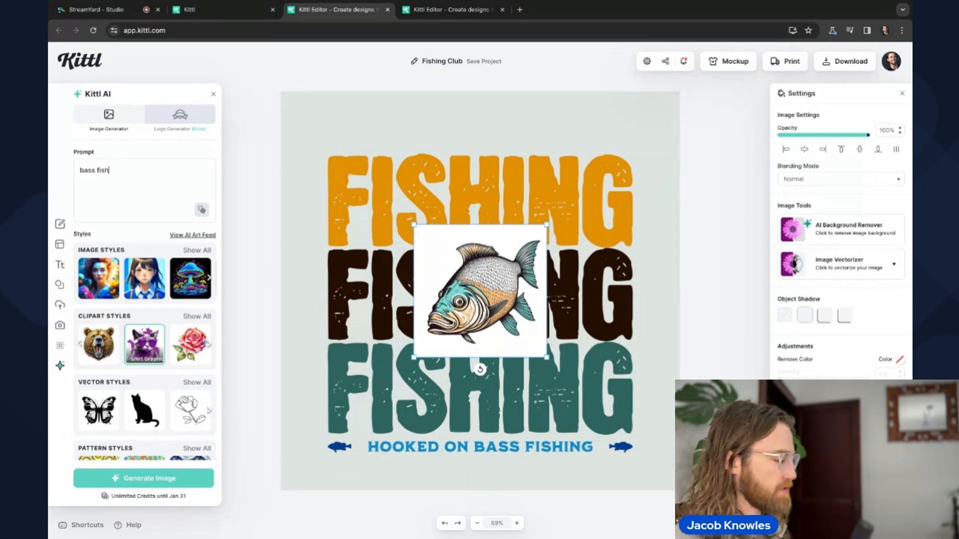
click(144, 479)
- Enlarge the first generated fish until it covers most of the FISHING lettering
drag(414, 226, 340, 151)
drag(546, 357, 633, 428)
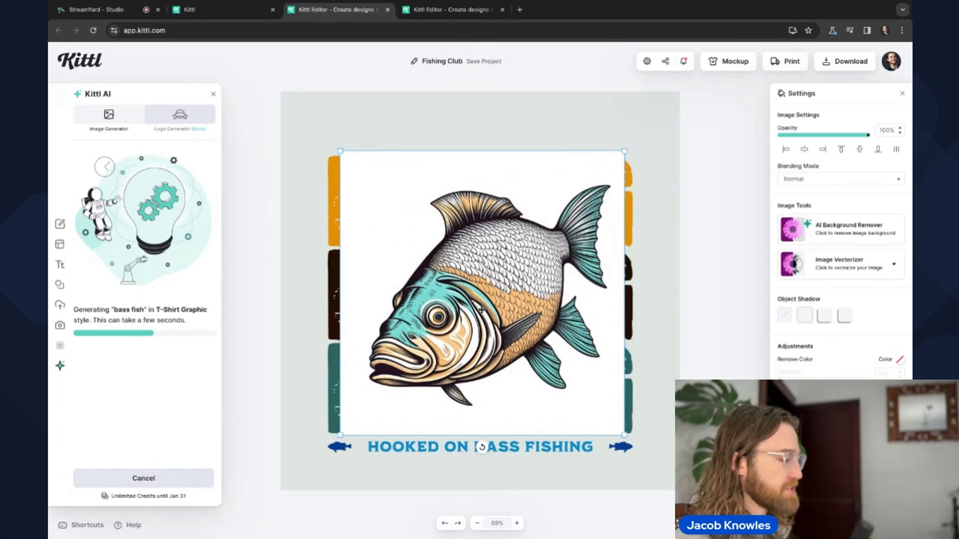
mouse_move(339, 150)
mouse_down()
mouse_move(403, 214)
mouse_move(271, 84)
mouse_move(398, 204)
mouse_move(324, 134)
mouse_move(348, 159)
mouse_up()
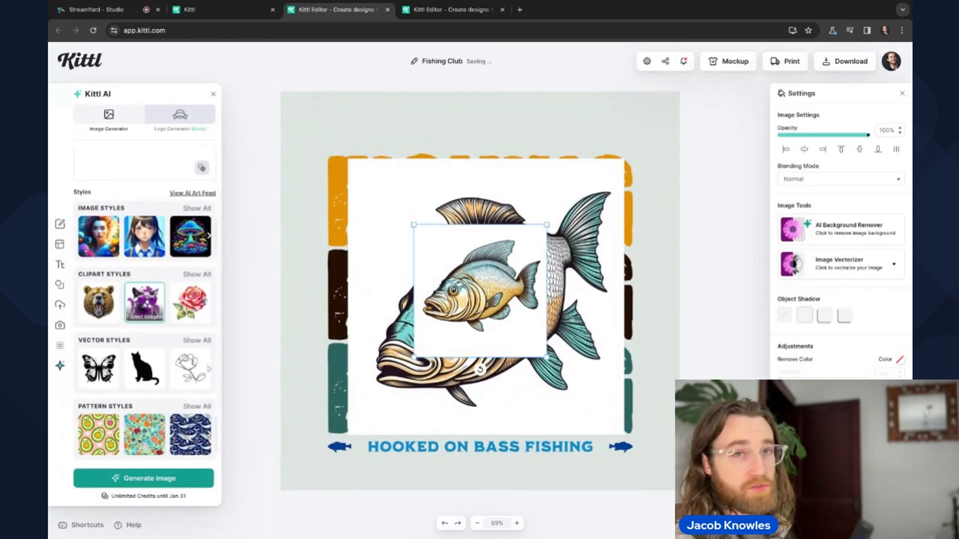
- Delete the enlarged first fish image and select the newly generated one
click(519, 193)
key(Delete)
click(482, 283)
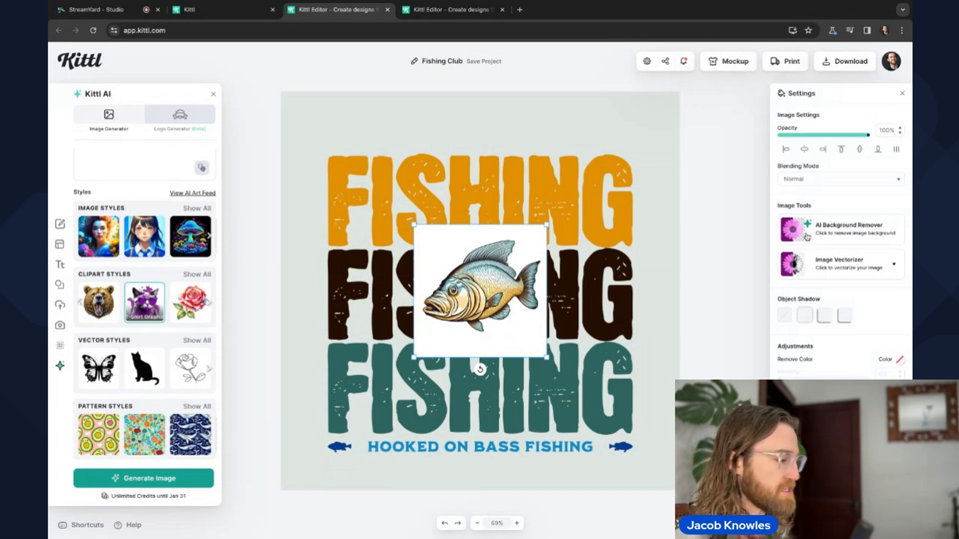
- Enlarge the new bass fish image moderately and remove its white background with the AI Background Remover
drag(412, 224, 352, 162)
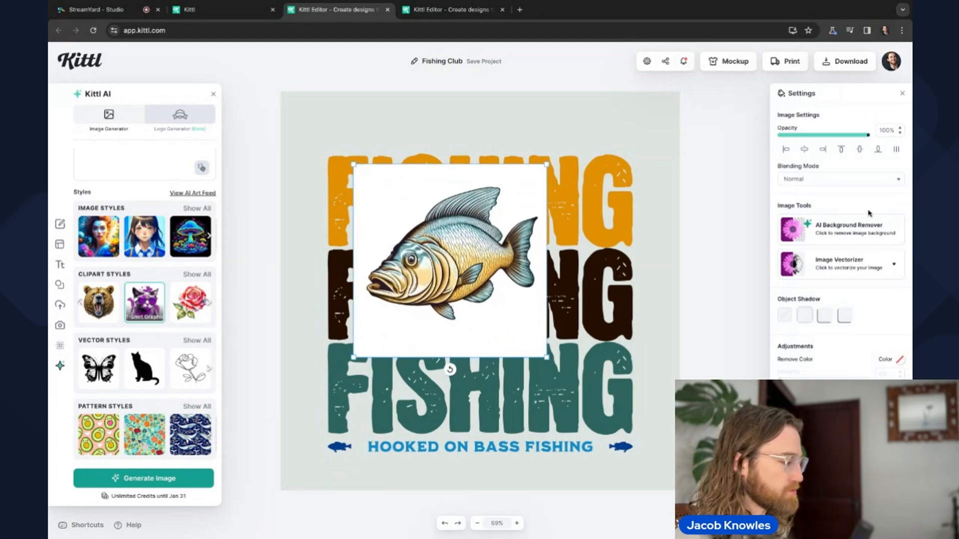
scroll(865, 230, up, 3)
scroll(867, 233, up, 2)
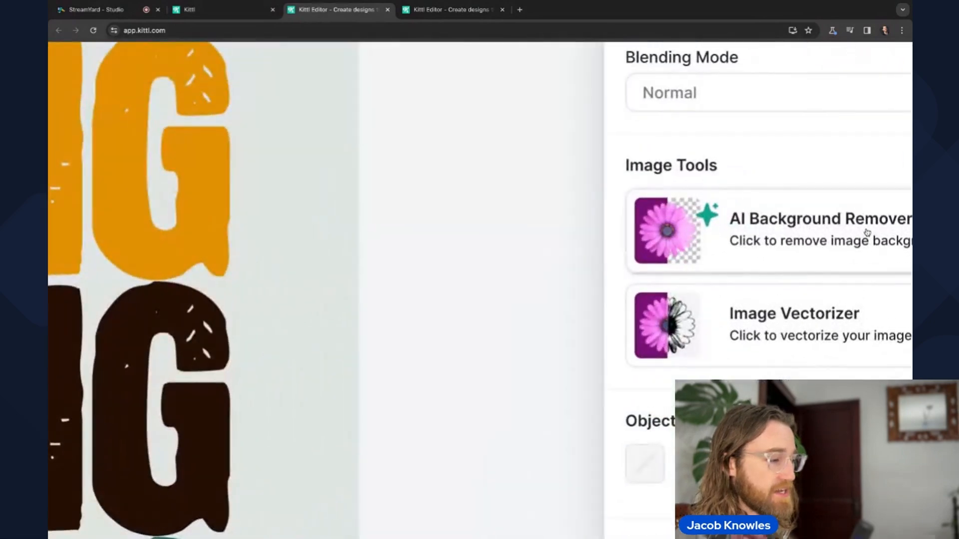
scroll(849, 235, down, 5)
click(838, 231)
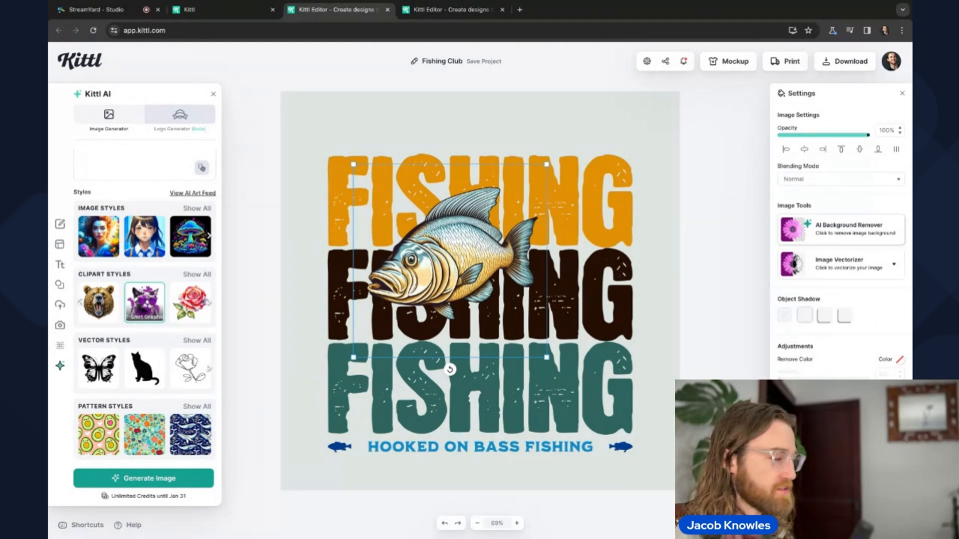
- Resize and position the cut-out bass so it spans nearly the full width of the stacked FISHING lettering
drag(547, 358, 526, 325)
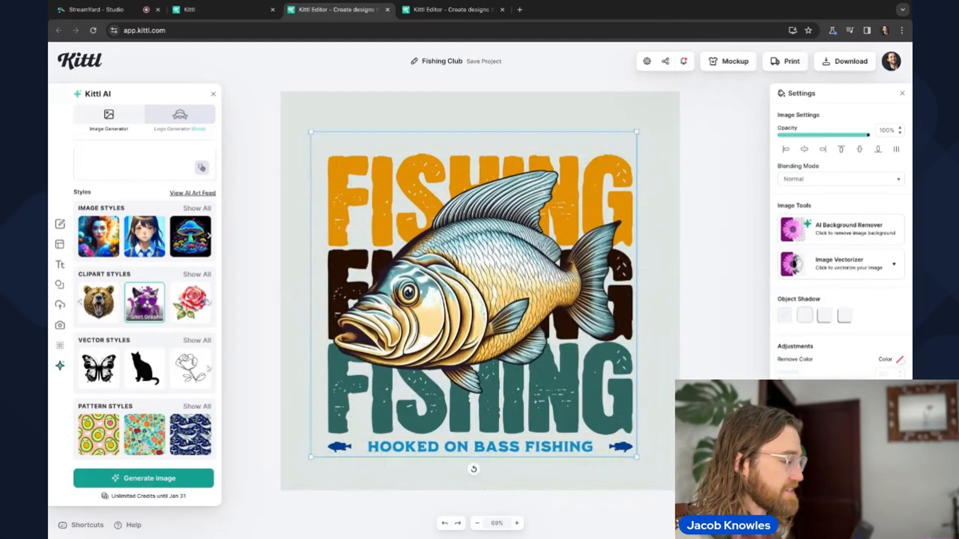
click(312, 131)
click(487, 309)
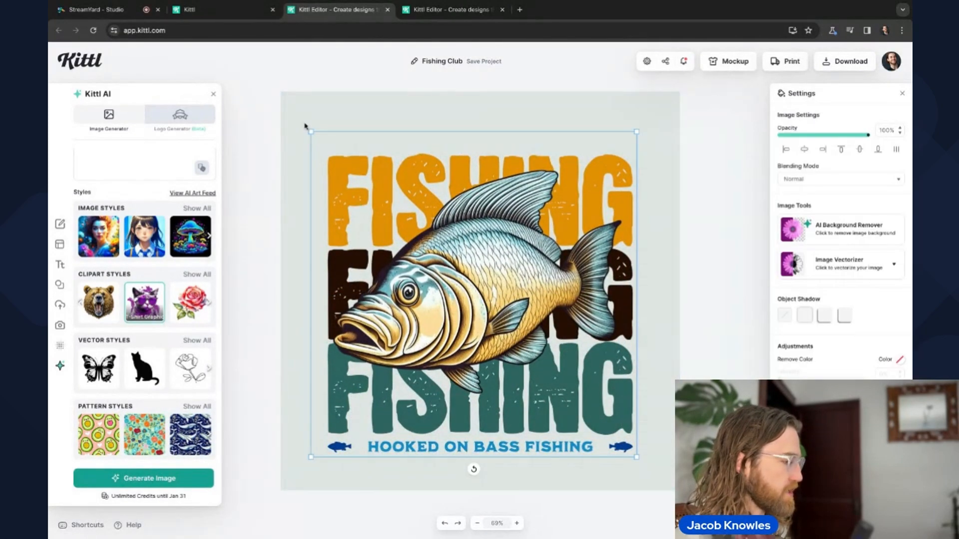
drag(310, 131, 323, 146)
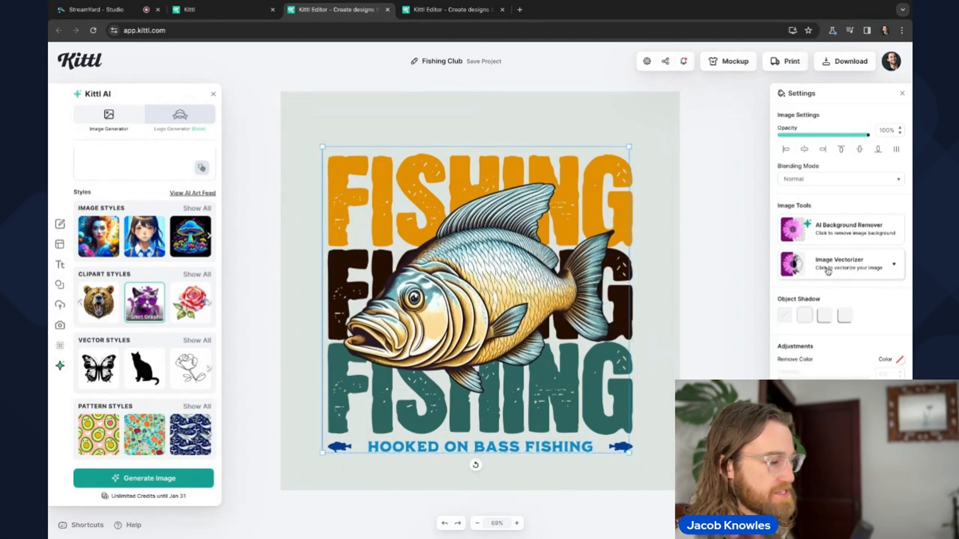
- Expand the Image Vectorizer options for the bass image
scroll(828, 271, up, 5)
scroll(828, 271, right, 2)
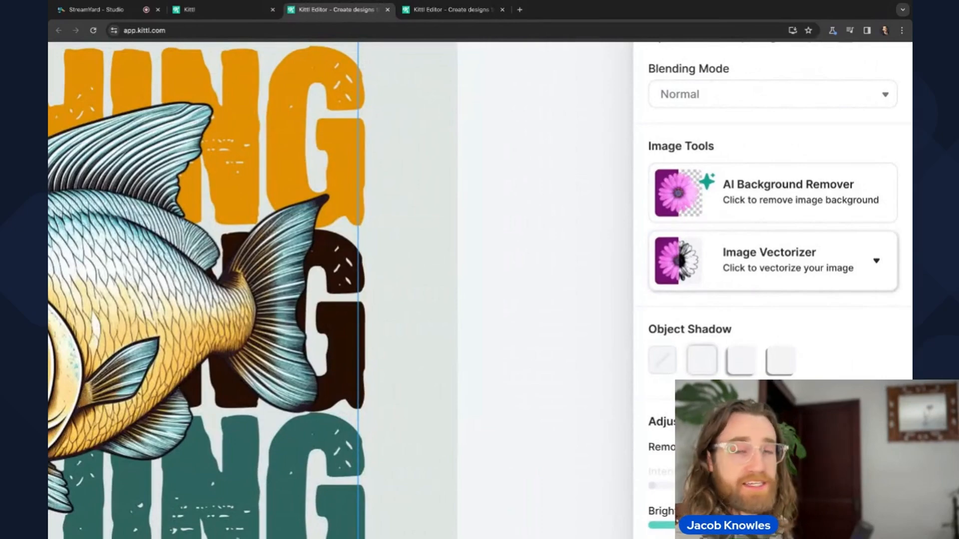
scroll(858, 271, down, 5)
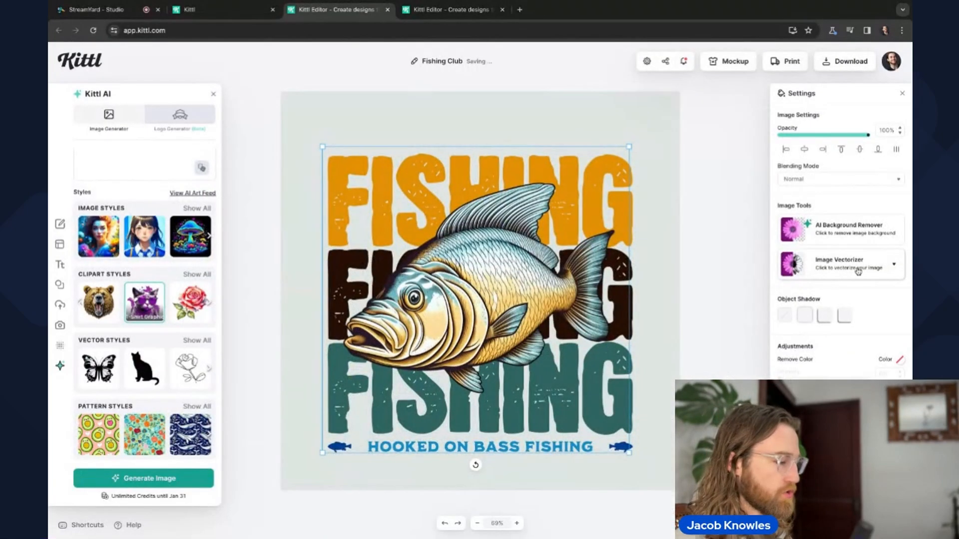
click(858, 271)
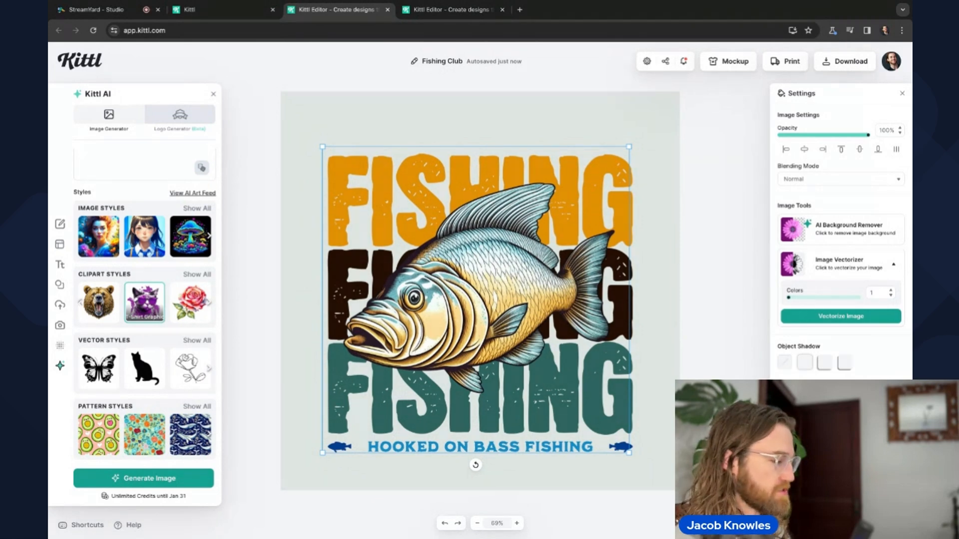
- Apply an object shadow style to the bass image
scroll(824, 345, down, 1)
click(824, 339)
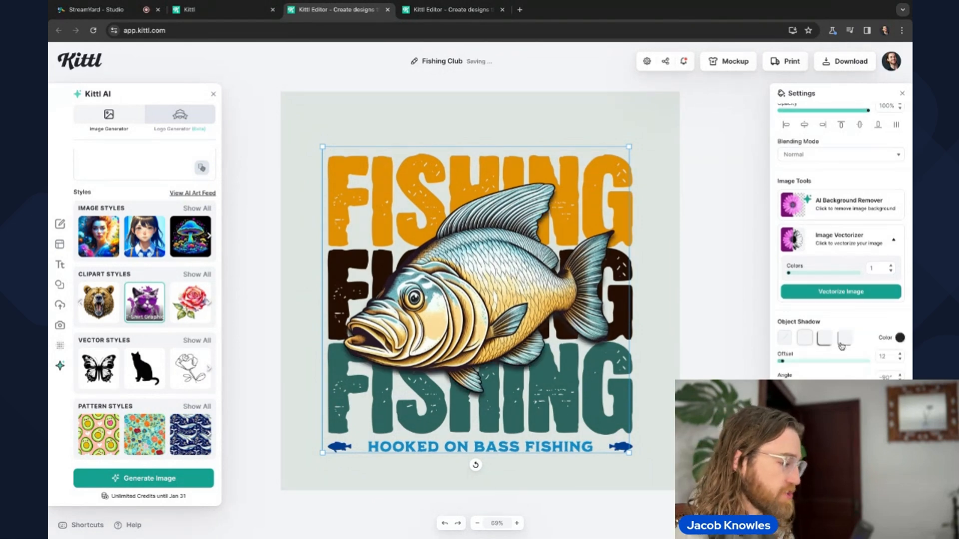
- Compare the bass image without a shadow and with another object shadow style, then set its offset to 7 and blur to 4
click(788, 341)
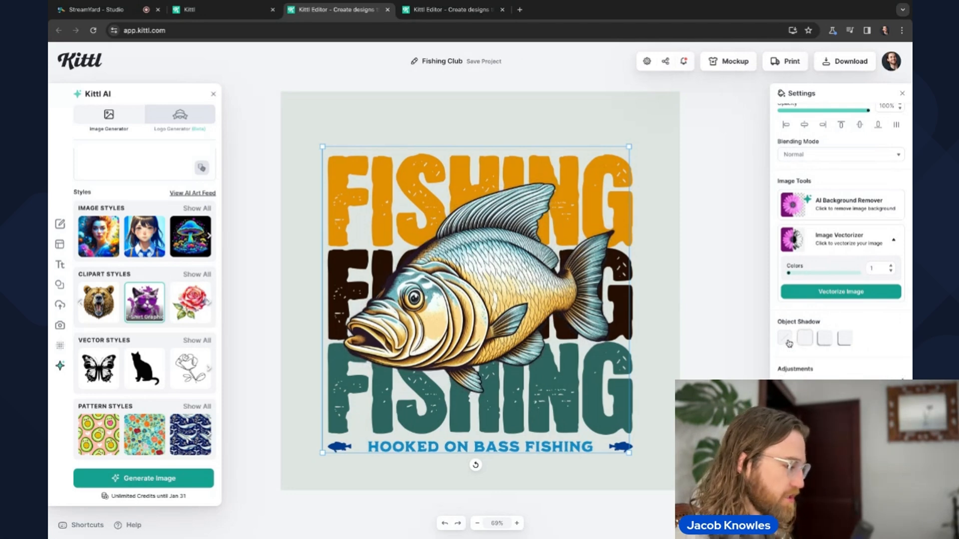
click(843, 339)
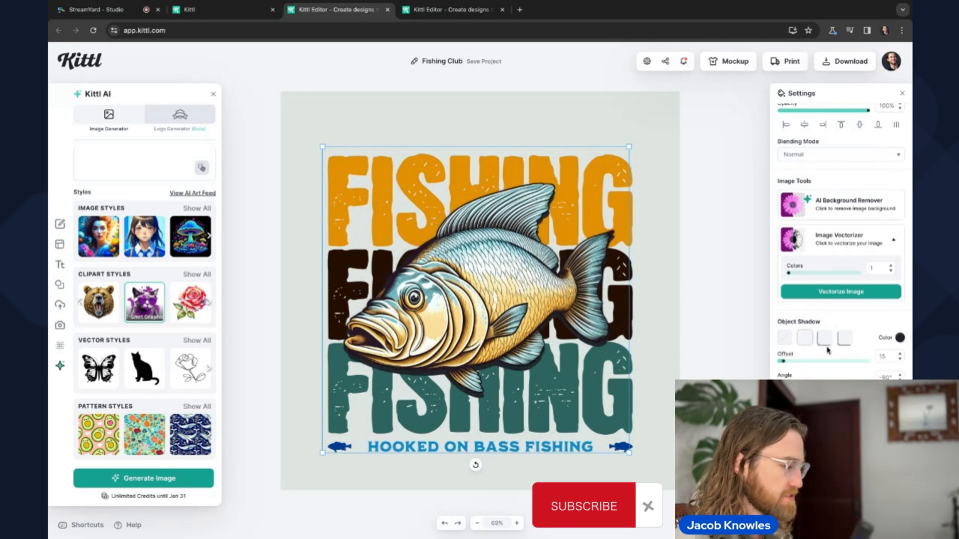
drag(784, 362, 781, 362)
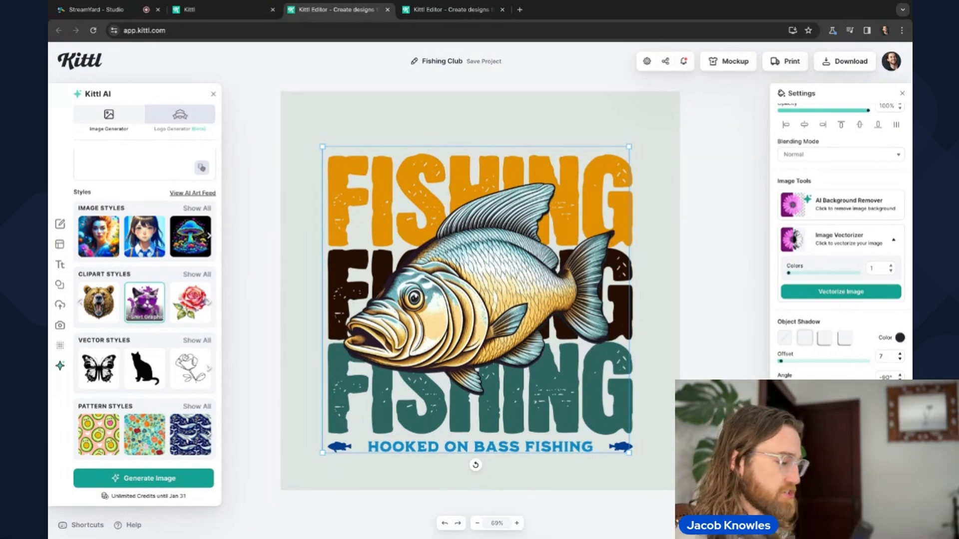
scroll(779, 359, down, 2)
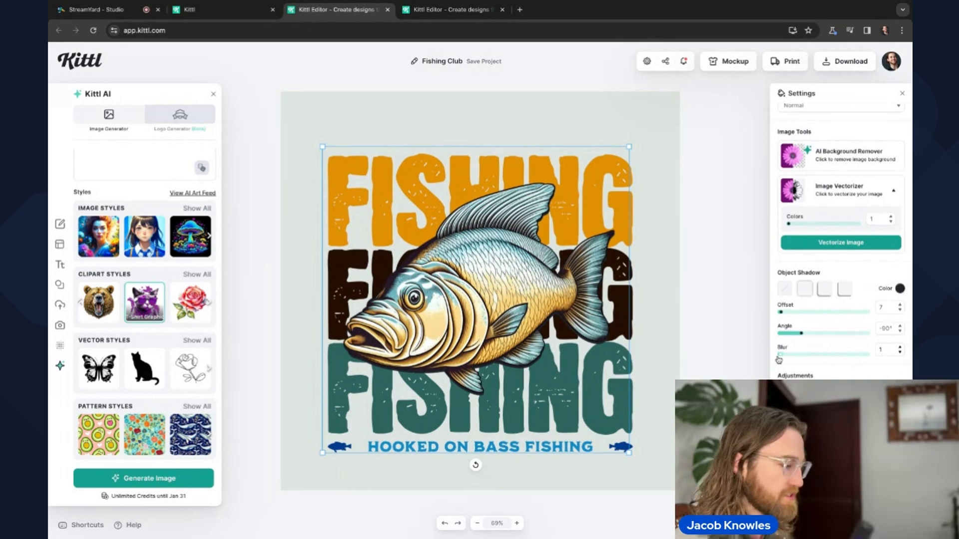
scroll(779, 359, down, 1)
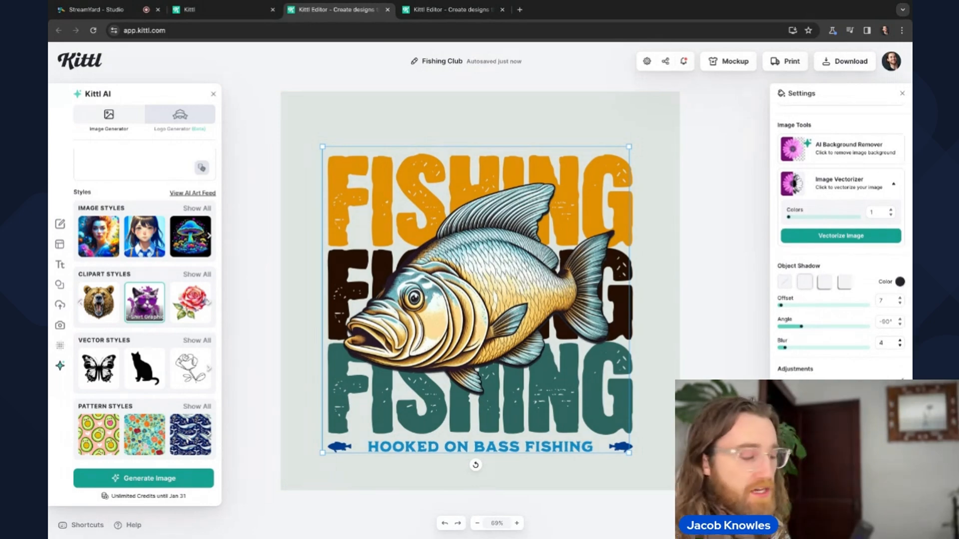
scroll(822, 422, up, 5)
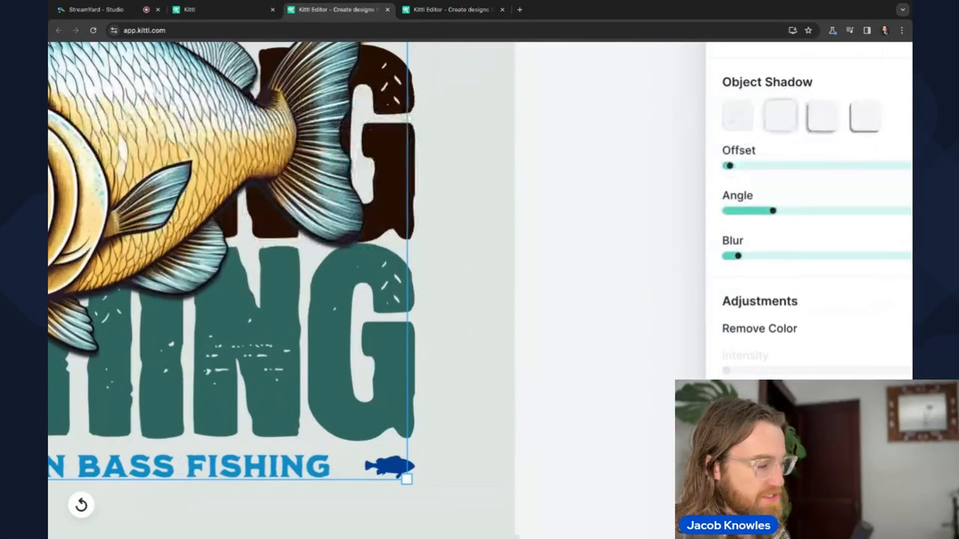
scroll(839, 425, down, 5)
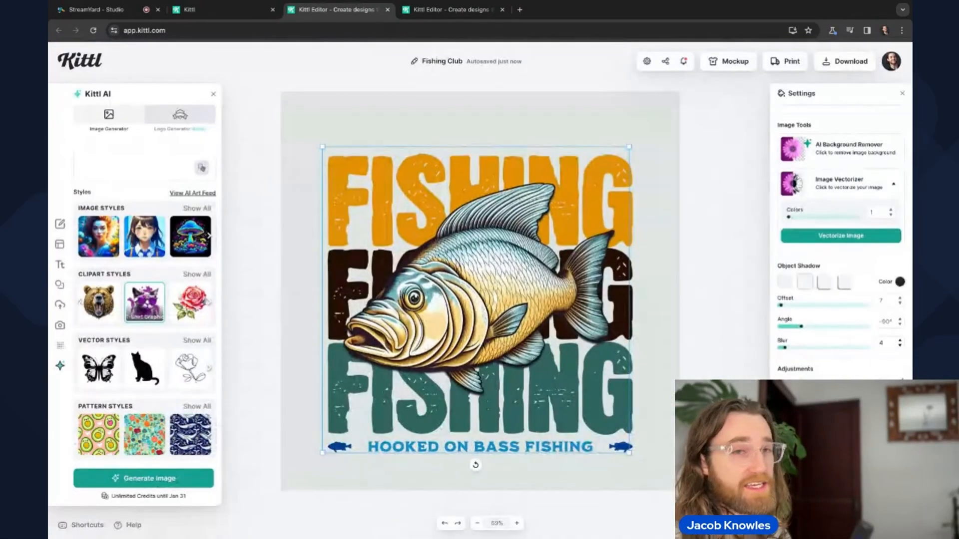
- Try the bass image in grayscale, restore its color, and fine-tune its image adjustments
drag(824, 430, 781, 430)
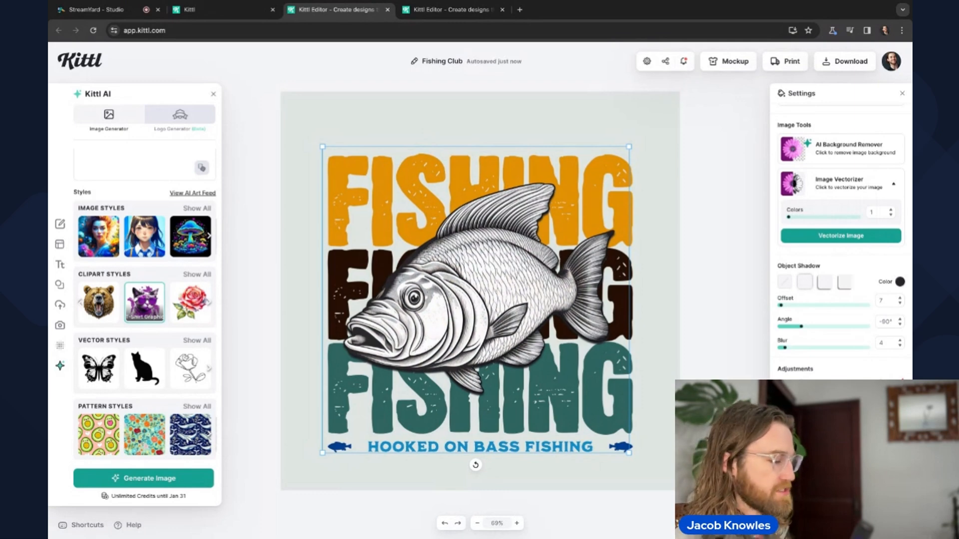
drag(780, 429, 824, 430)
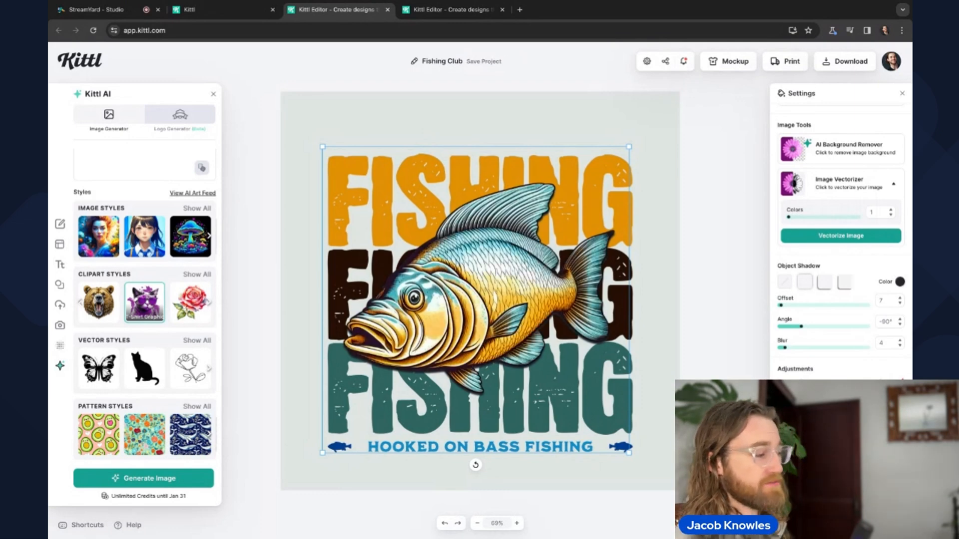
drag(824, 430, 838, 408)
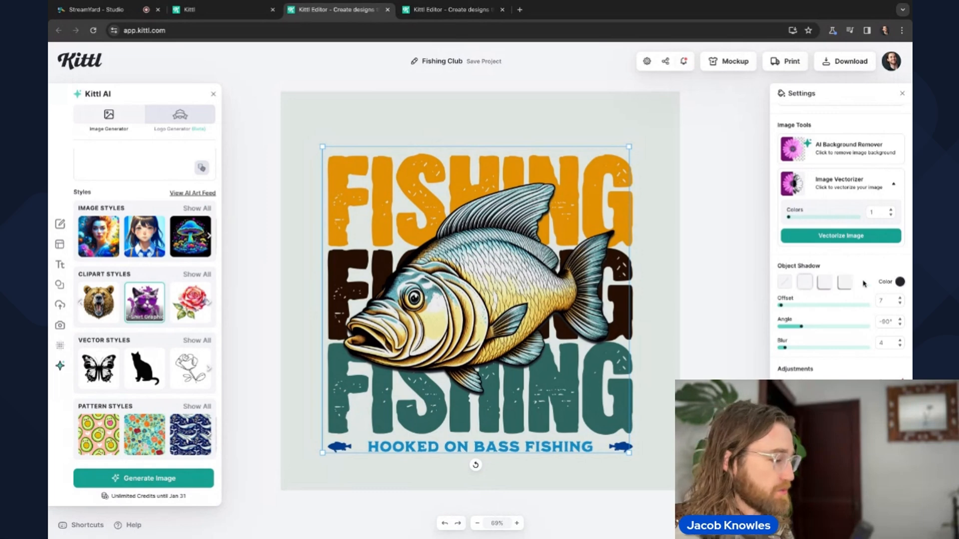
- Vectorize the bass image with the Image Vectorizer set to 4 colors
scroll(865, 284, up, 2)
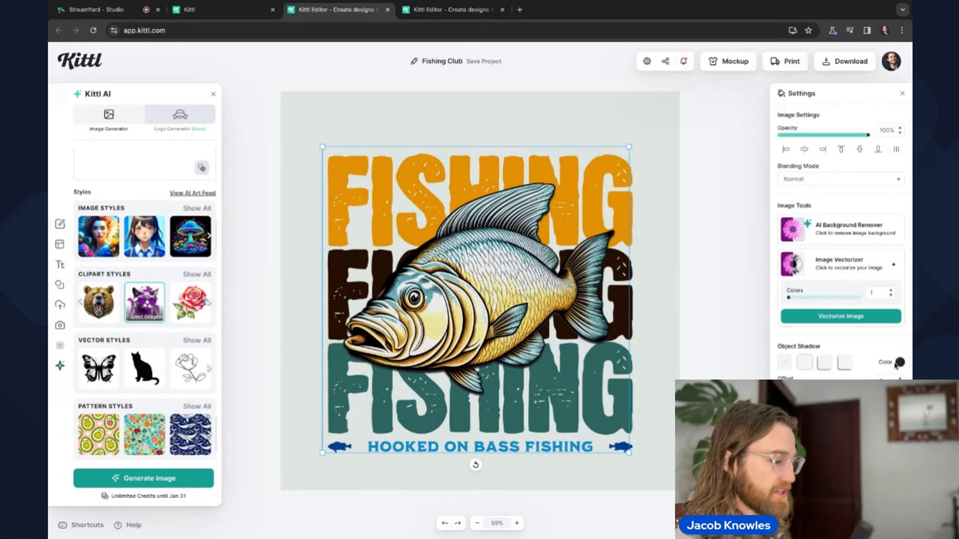
click(893, 292)
click(892, 293)
click(892, 292)
click(892, 293)
click(892, 295)
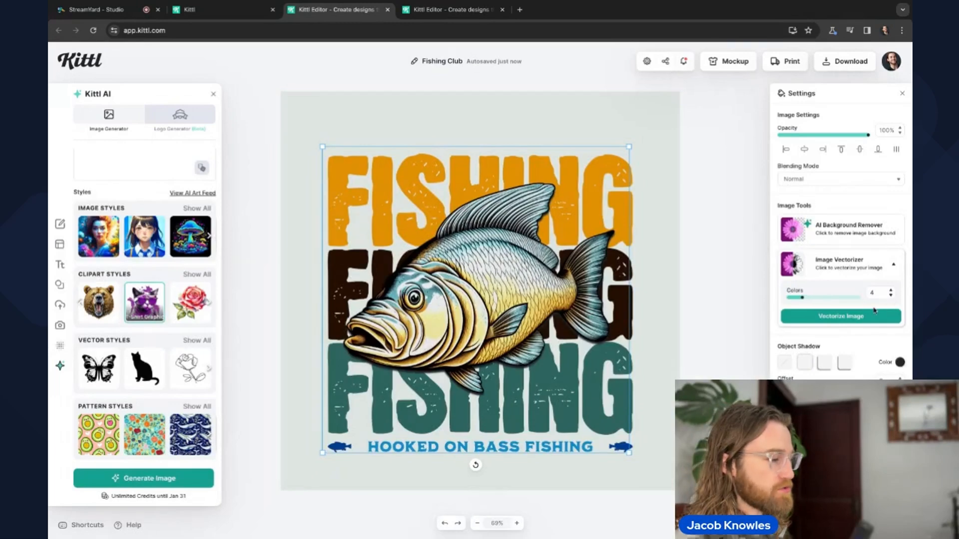
click(865, 316)
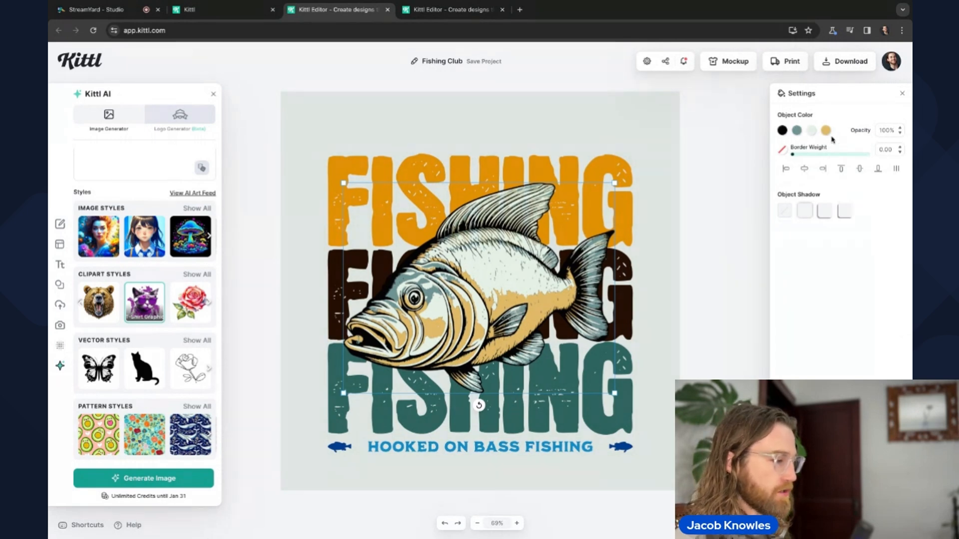
- View the tan color options of the vectorized bass without changing the color
click(826, 131)
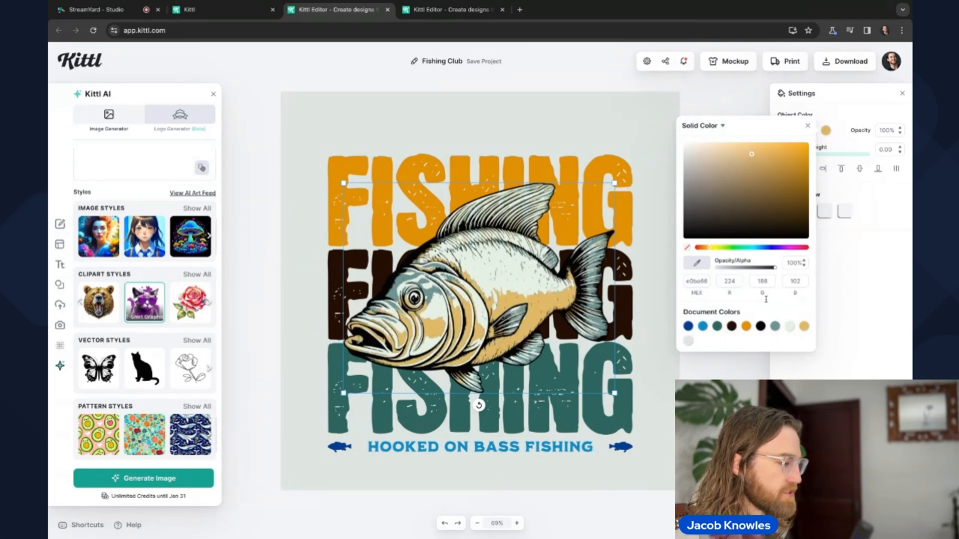
click(655, 375)
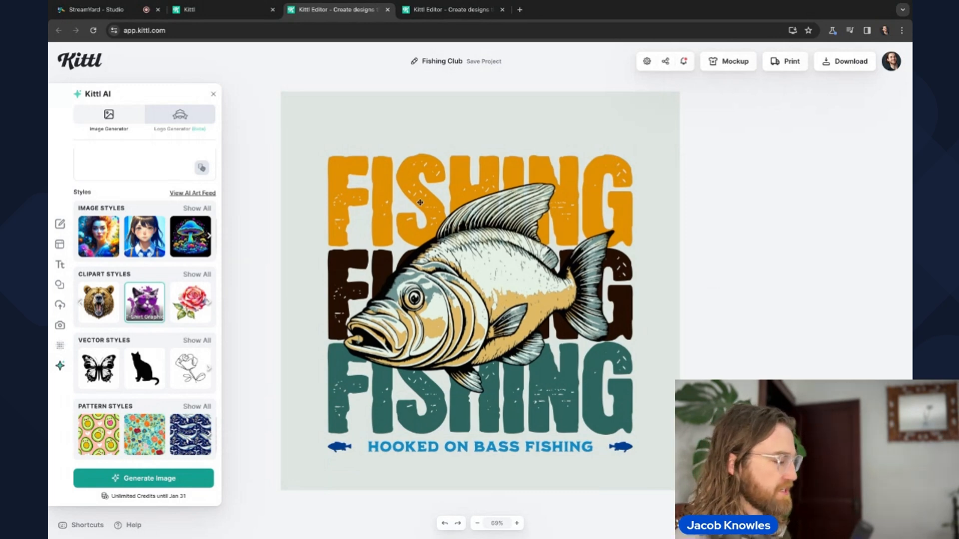
click(517, 296)
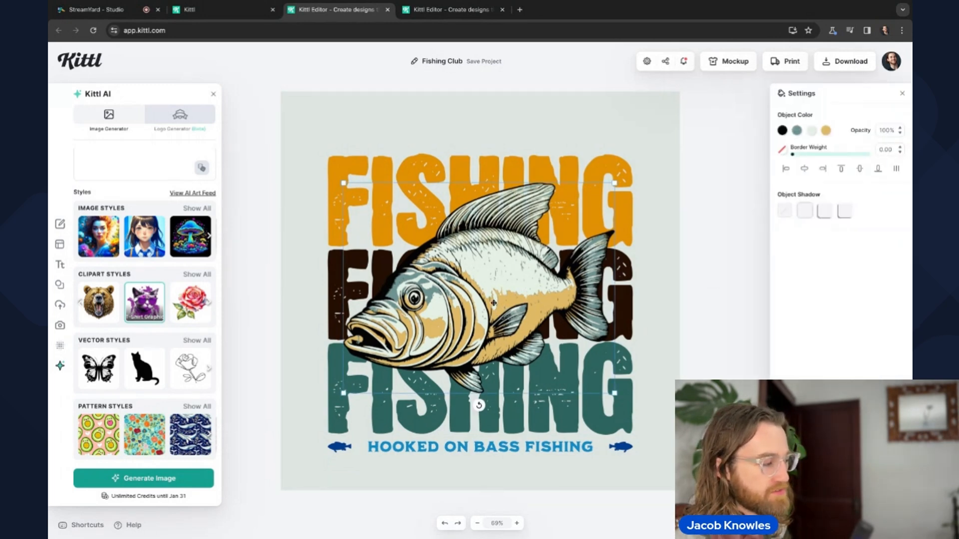
- Recolor the top FISHING line with the tan sampled from the bass's body
click(595, 168)
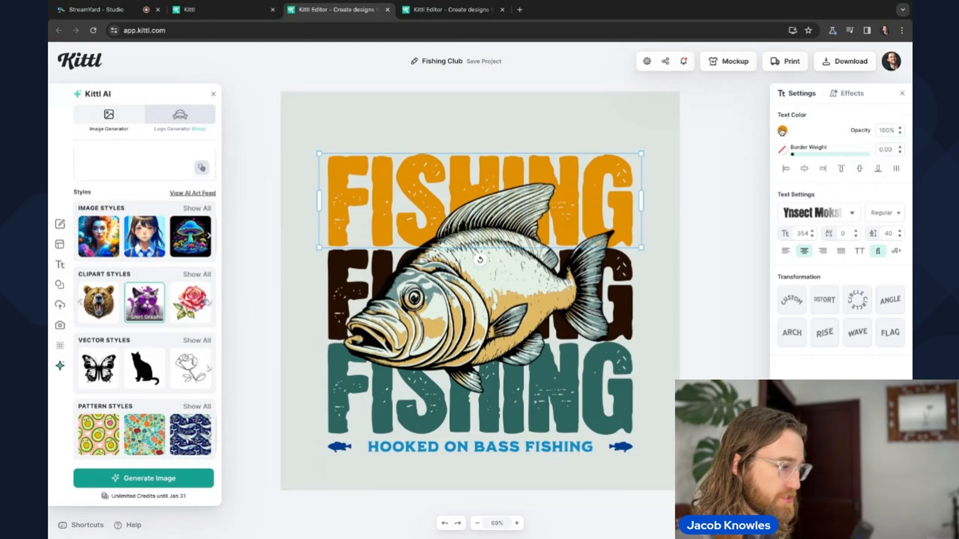
click(782, 131)
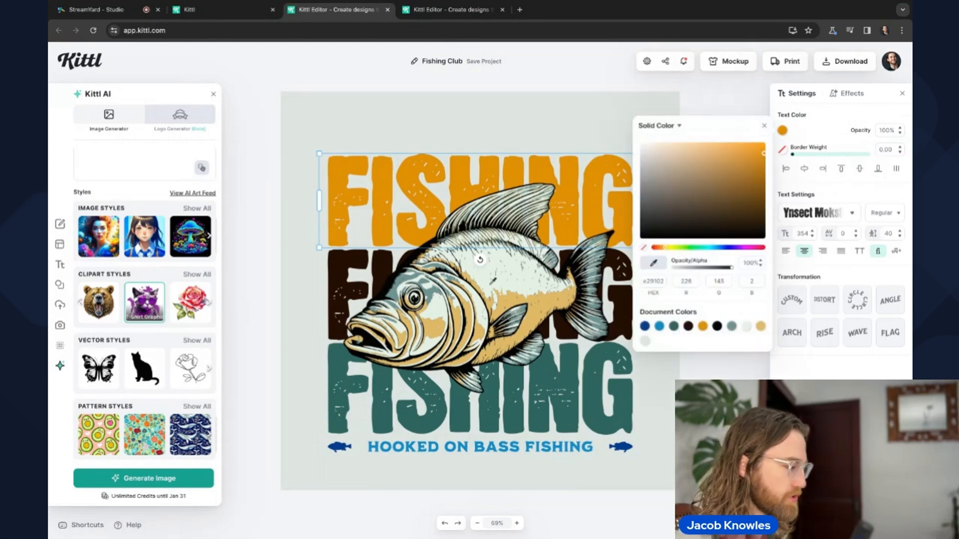
click(504, 303)
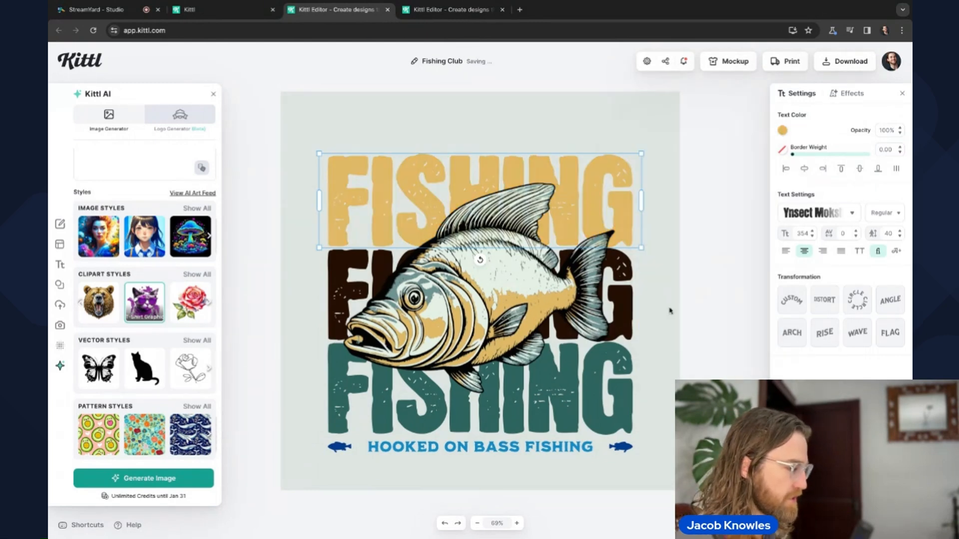
- Recolor the bottom FISHING line with the muted teal sampled from the bass, and the middle FISHING line dark blue
click(603, 383)
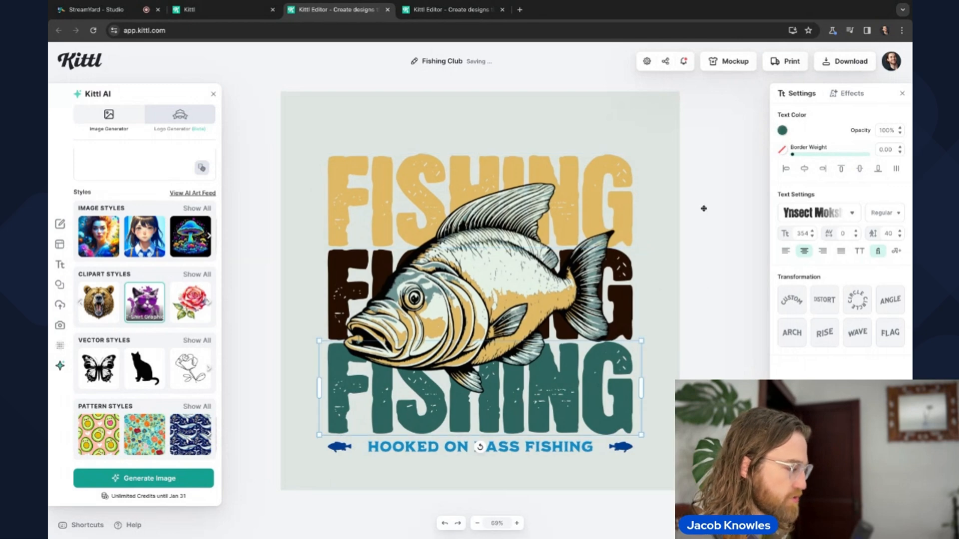
click(782, 131)
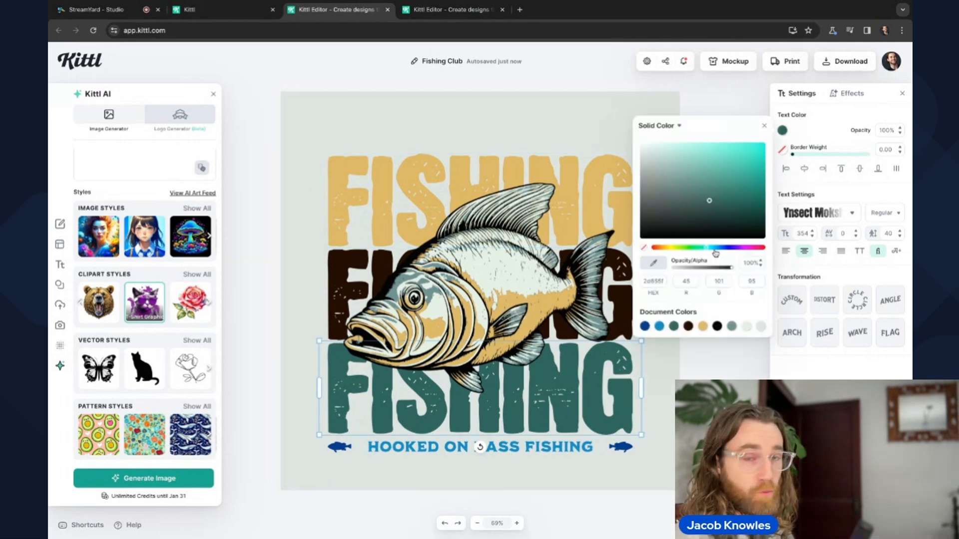
click(656, 267)
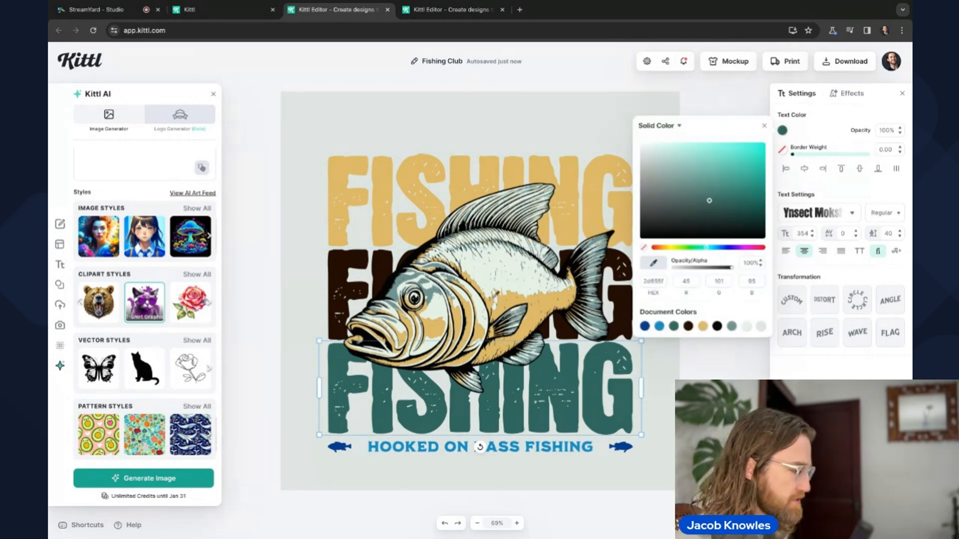
click(387, 263)
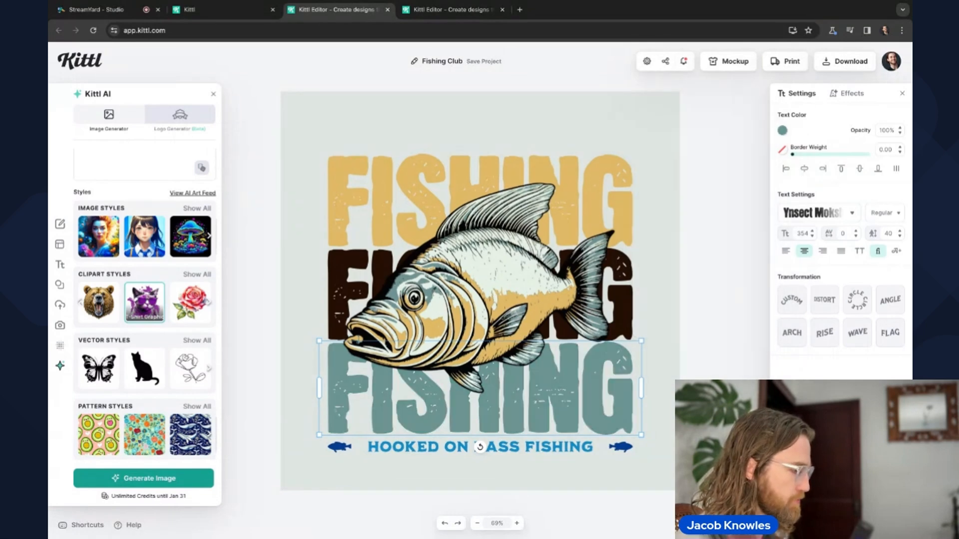
click(352, 262)
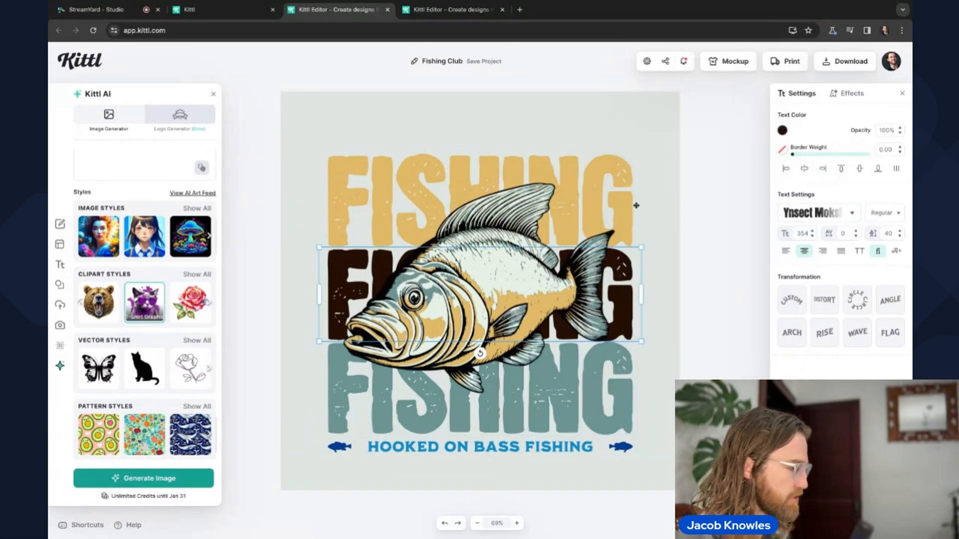
click(782, 130)
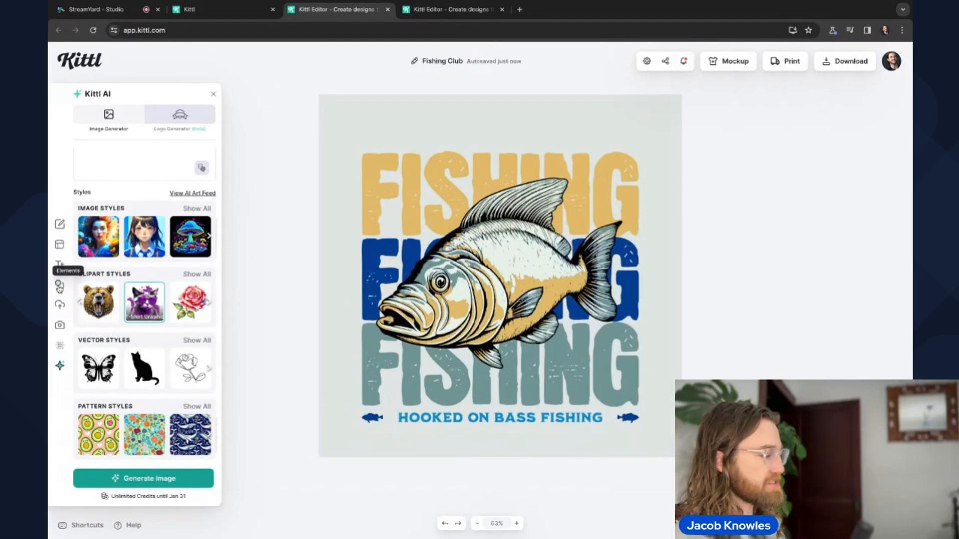
- Apply the Drop Shadow shading effect to the top FISHING line with an offset of 6, and return to its text settings
click(383, 170)
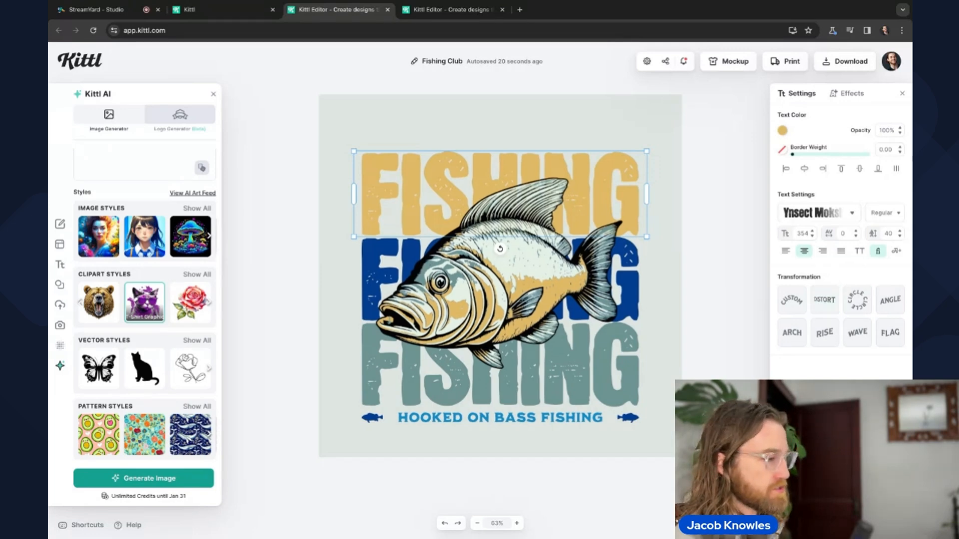
click(845, 94)
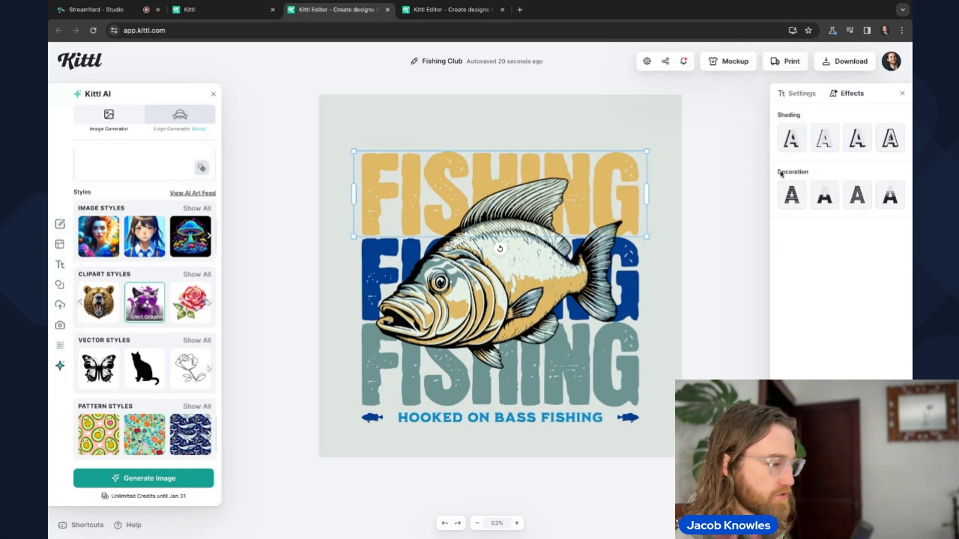
click(797, 142)
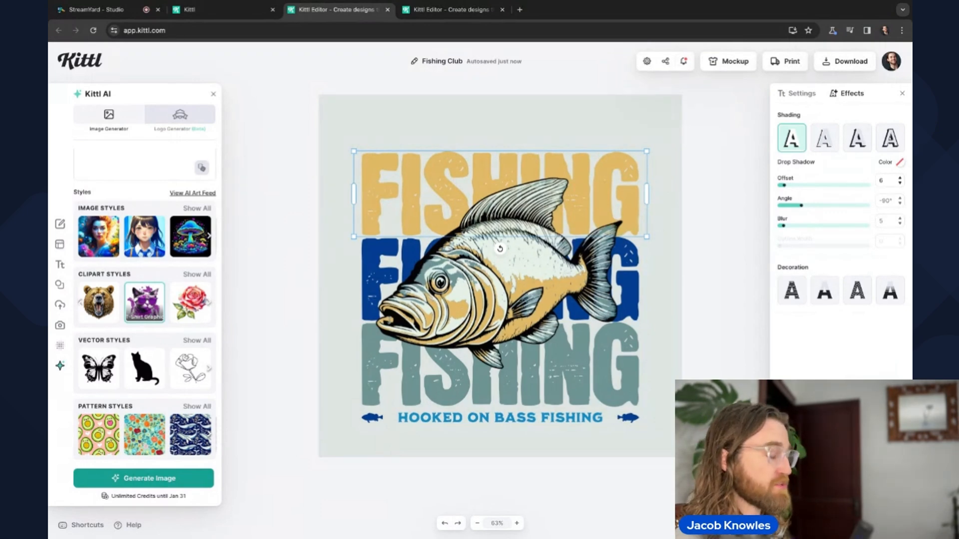
click(795, 99)
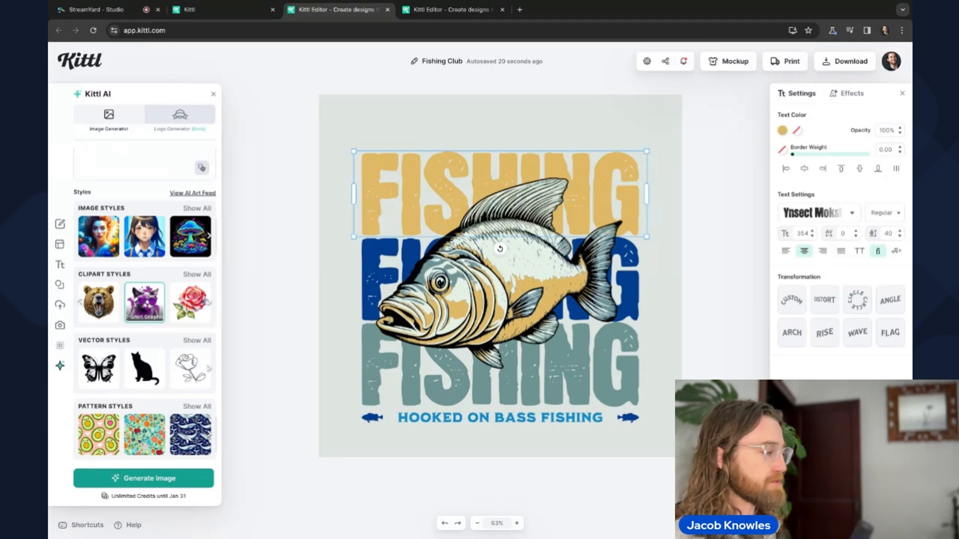
- Leave the editor for the template gallery and browse the trending designs
click(77, 70)
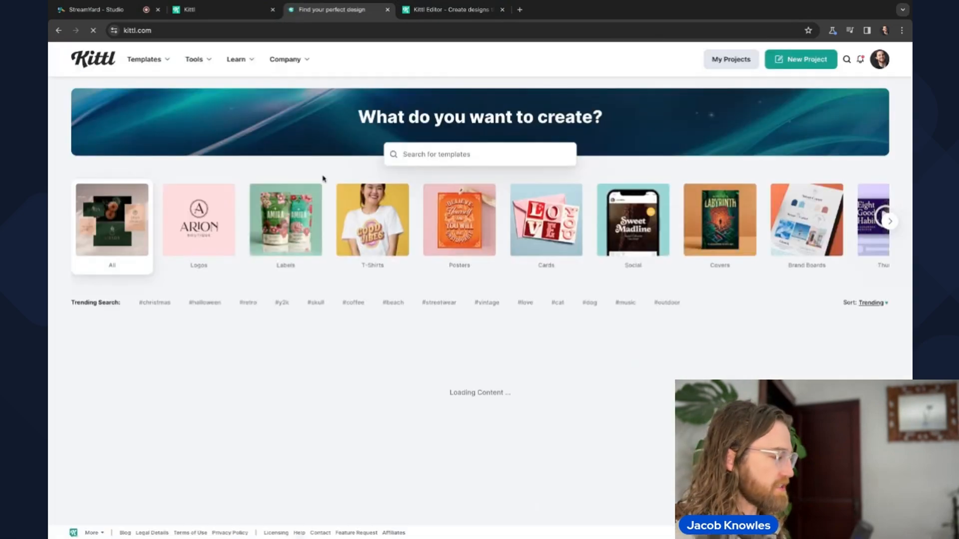
scroll(481, 380, down, 10)
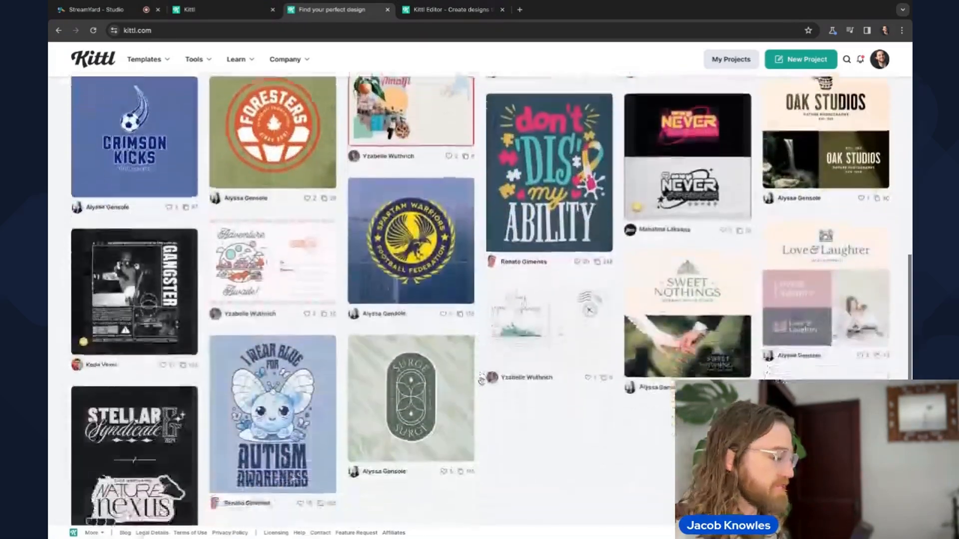
scroll(481, 381, down, 1)
scroll(482, 381, up, 10)
- Search the template gallery for "dog" and browse the matching designs
click(451, 151)
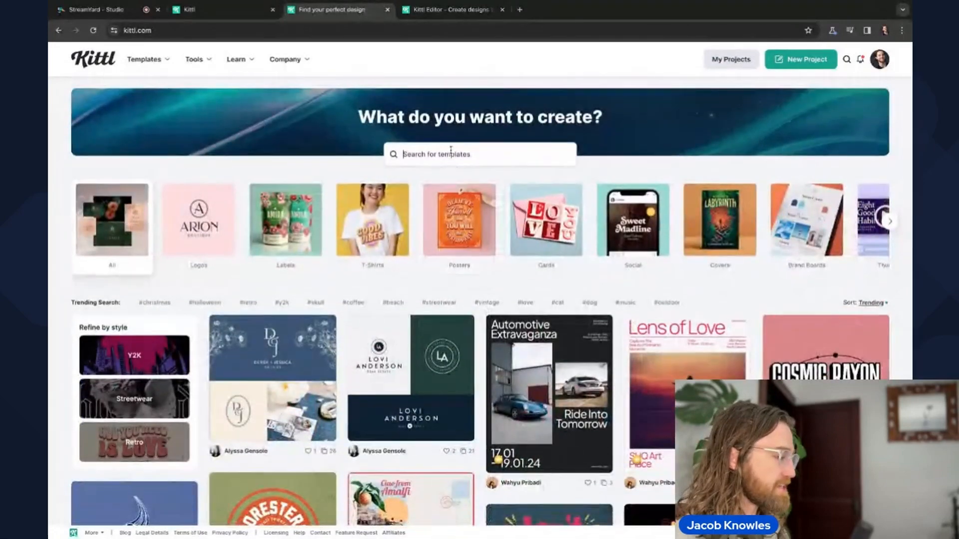
text(dog)
key(Return)
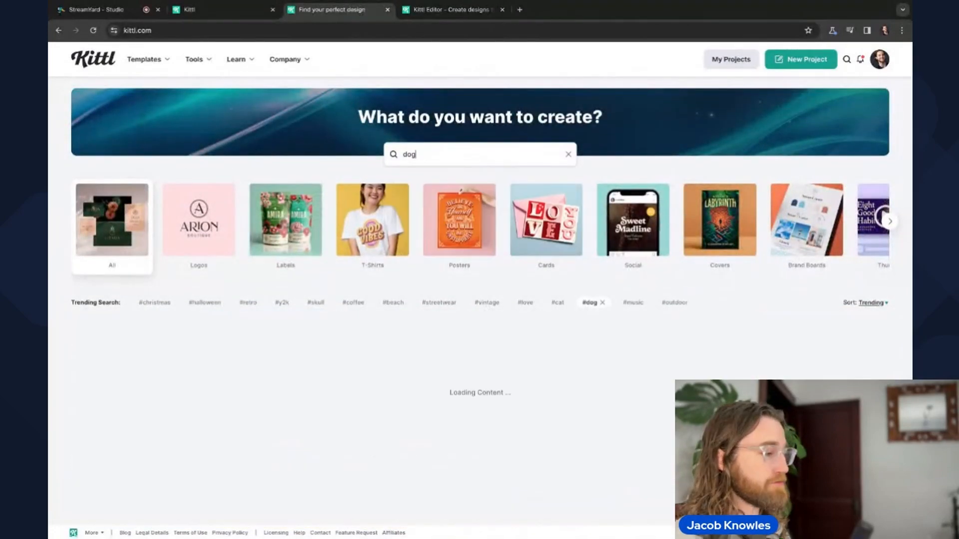
scroll(573, 282, down, 5)
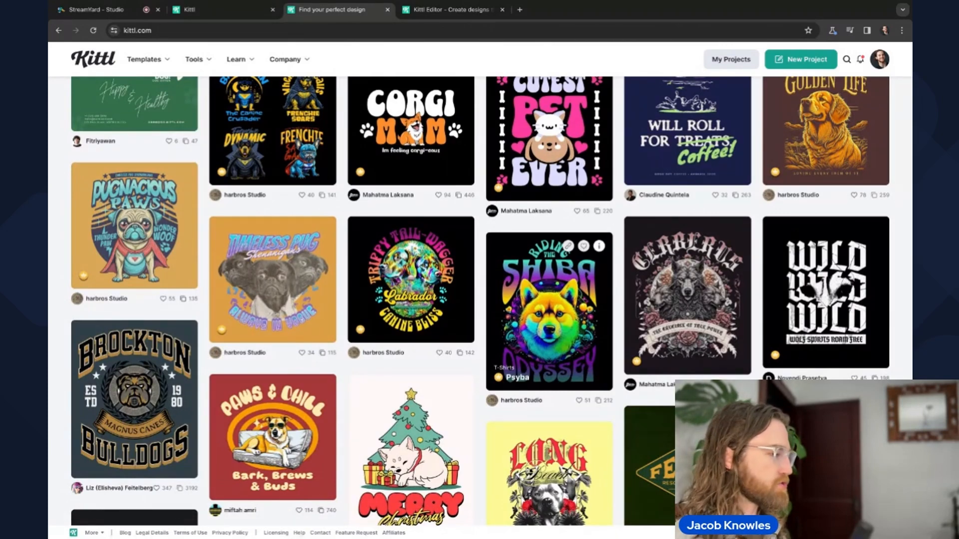
scroll(550, 260, down, 3)
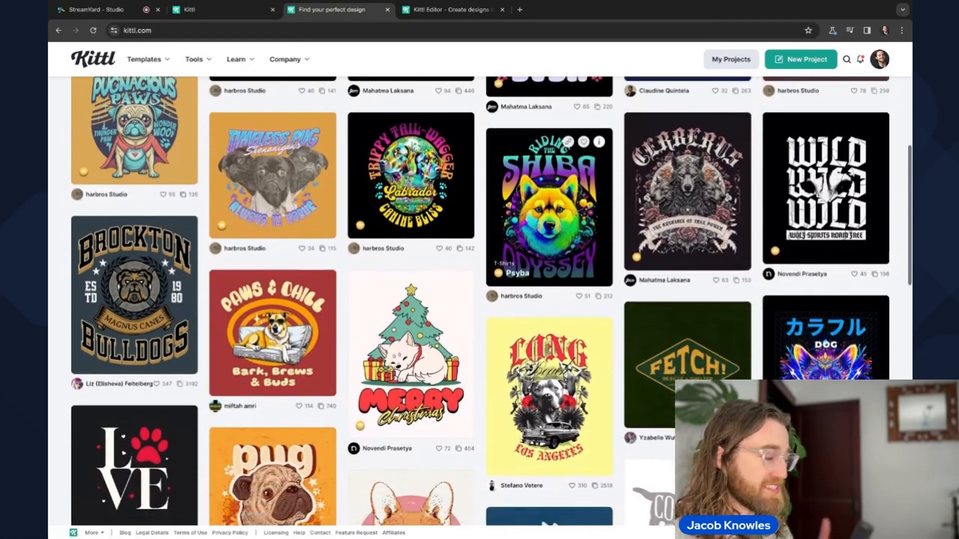
- Look further through the dog-themed designs in the template gallery
scroll(550, 260, down, 2)
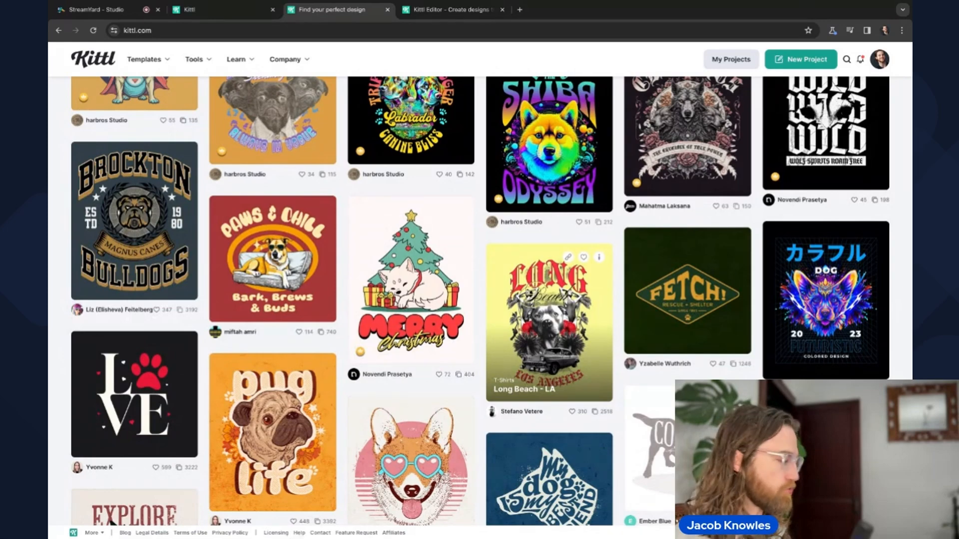
scroll(550, 260, down, 2)
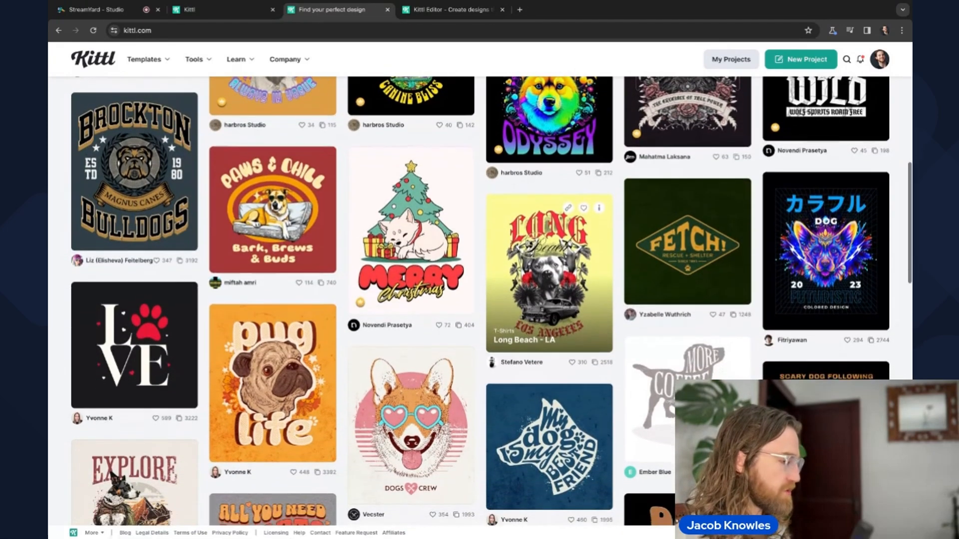
scroll(549, 259, down, 1)
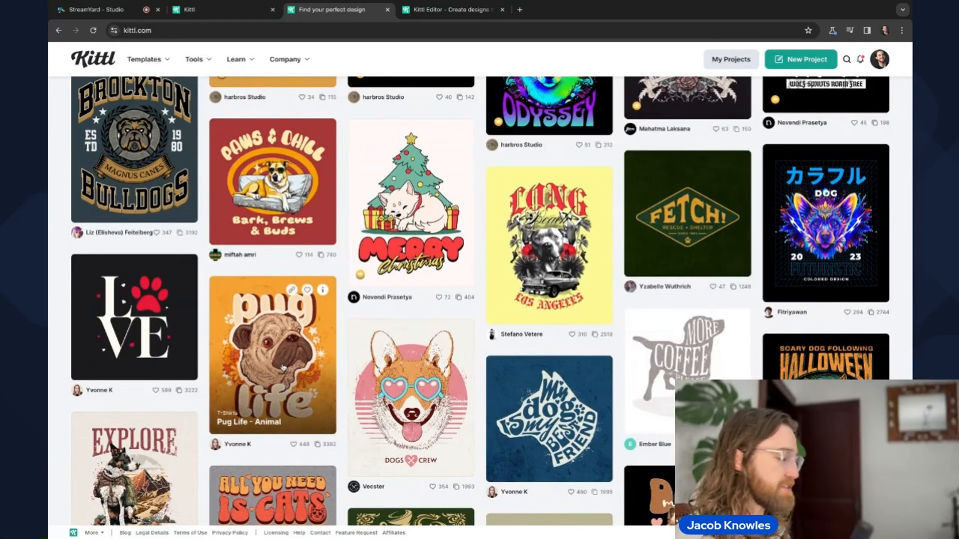
- Browse the trending template gallery and examine the No Regret tiger and Full Throttle motorcycle T-shirt designs up close
scroll(743, 302, up, 2)
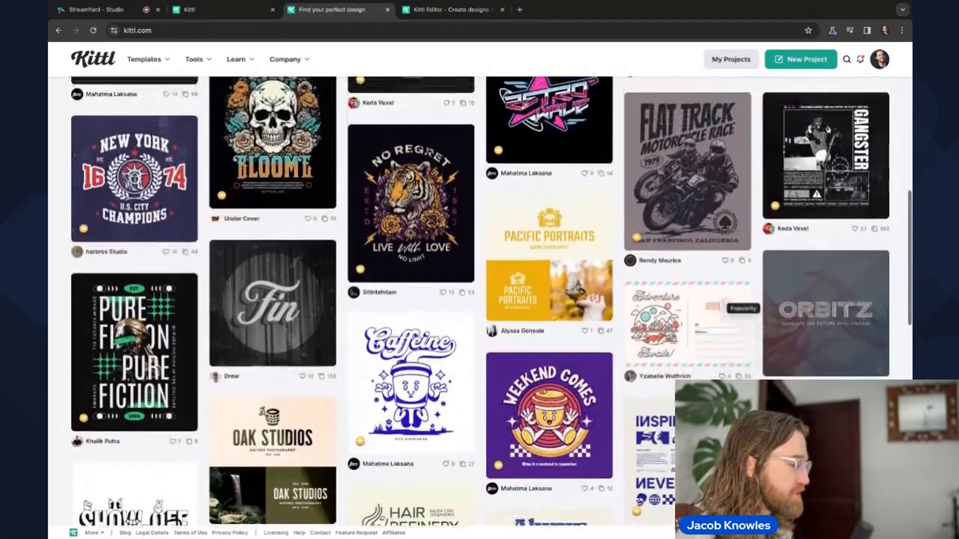
scroll(425, 290, up, 5)
scroll(424, 290, down, 5)
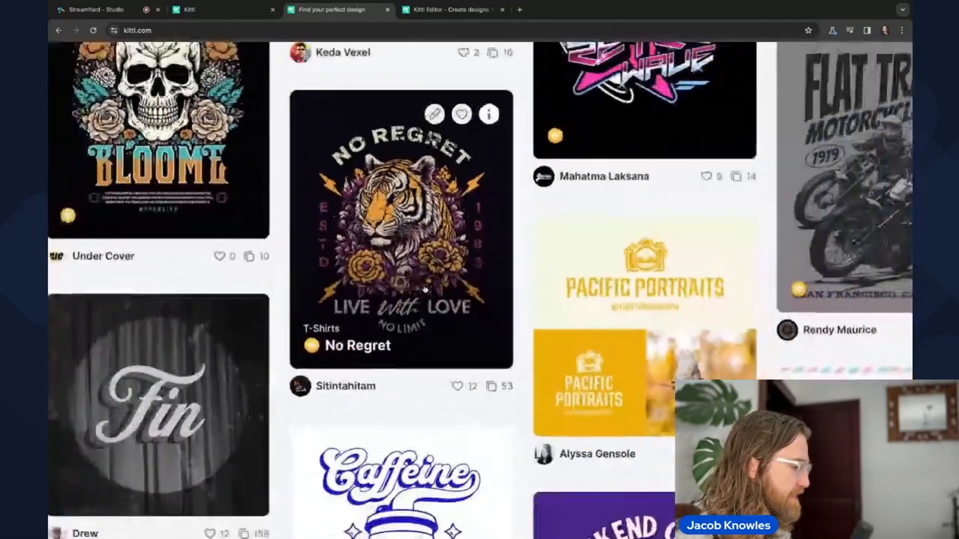
scroll(425, 290, up, 7)
scroll(401, 285, down, 15)
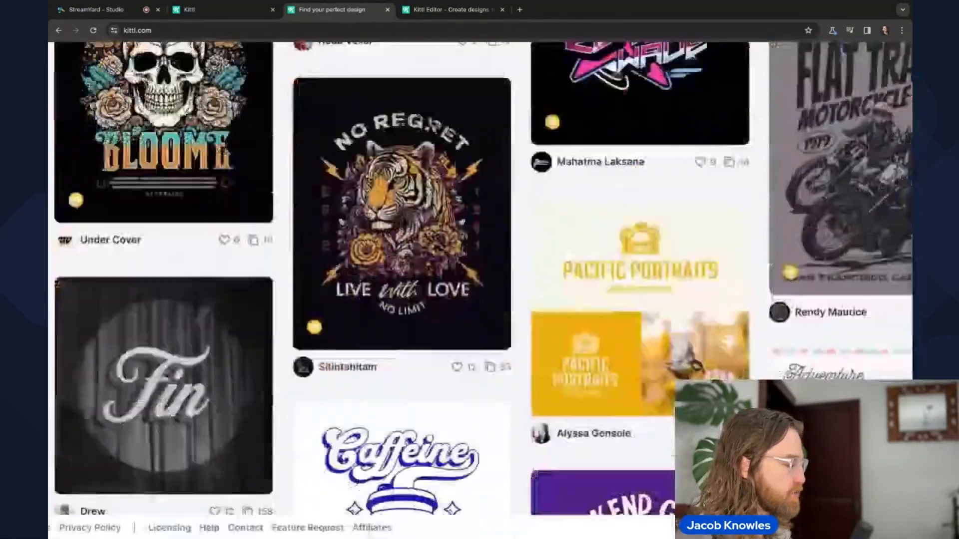
scroll(382, 244, down, 5)
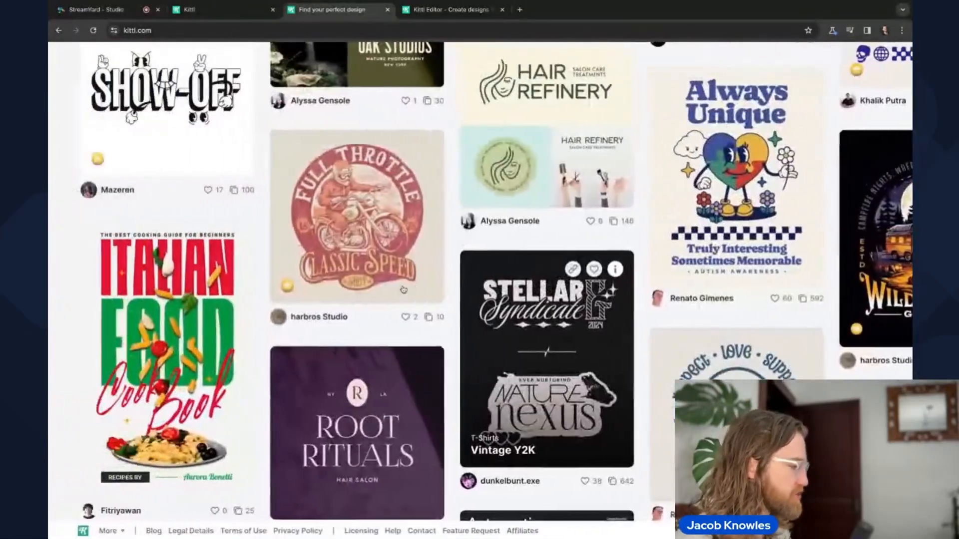
scroll(382, 244, up, 8)
scroll(382, 244, down, 5)
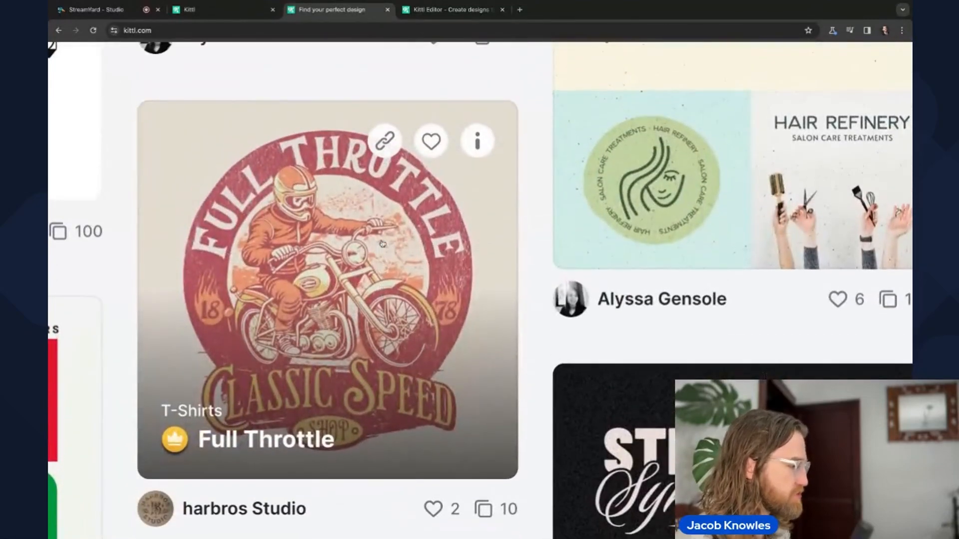
scroll(382, 244, up, 5)
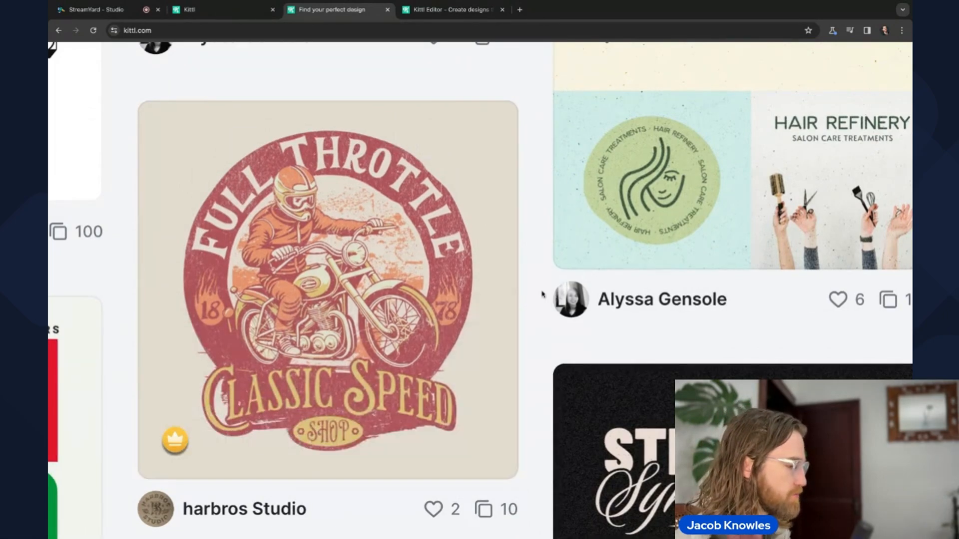
scroll(541, 294, down, 4)
scroll(541, 294, down, 3)
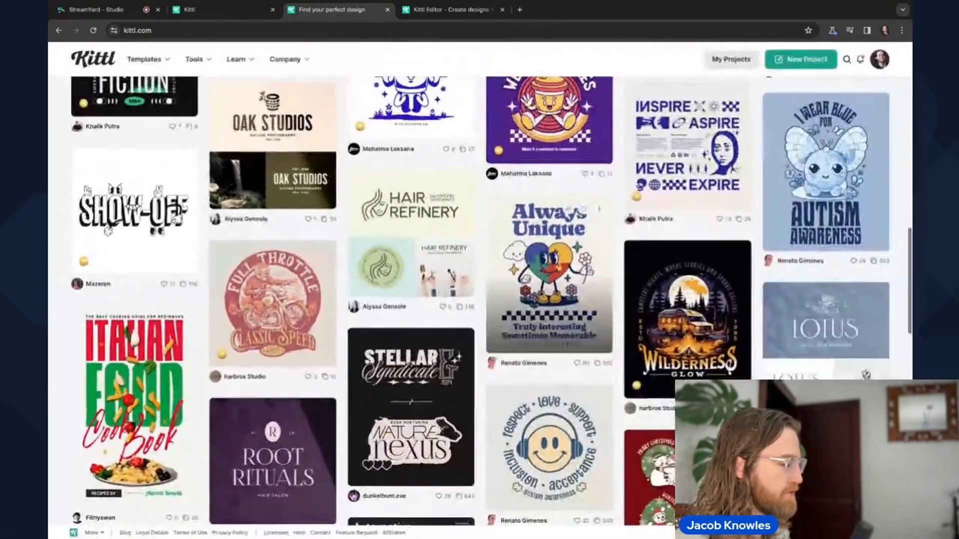
scroll(542, 295, up, 12)
- Browse the AI Art Feed, open the cool vector illustration corgi artwork, and use its image
mouse_move(203, 66)
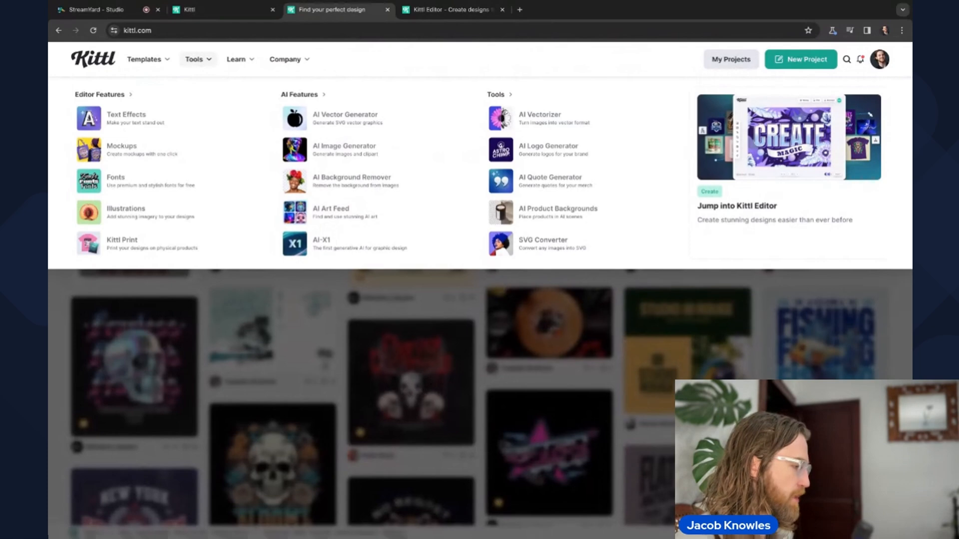
click(337, 214)
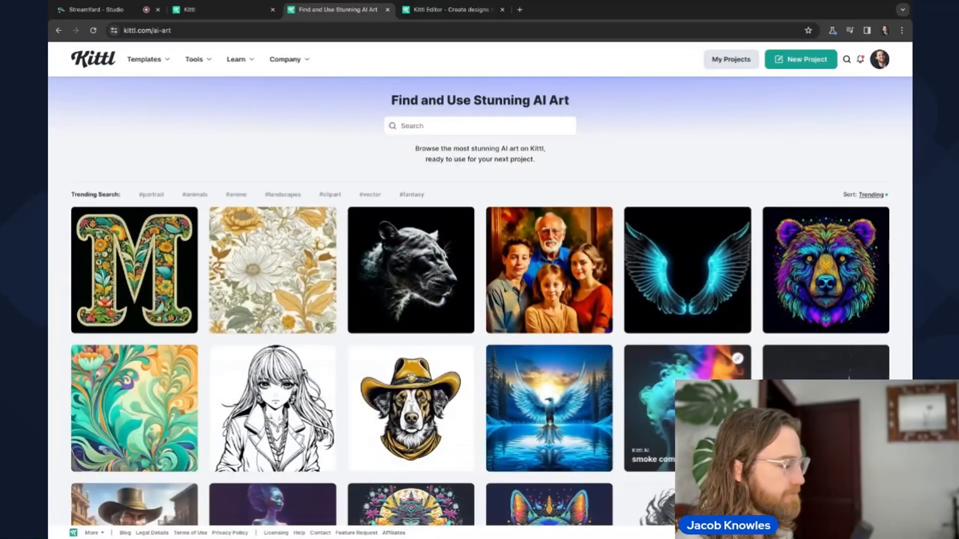
scroll(479, 299, down, 5)
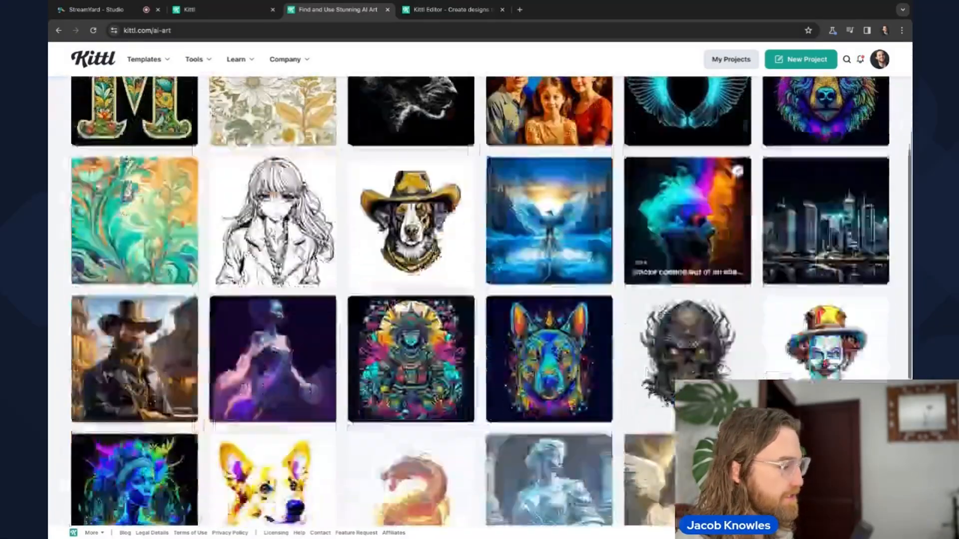
scroll(480, 300, down, 1)
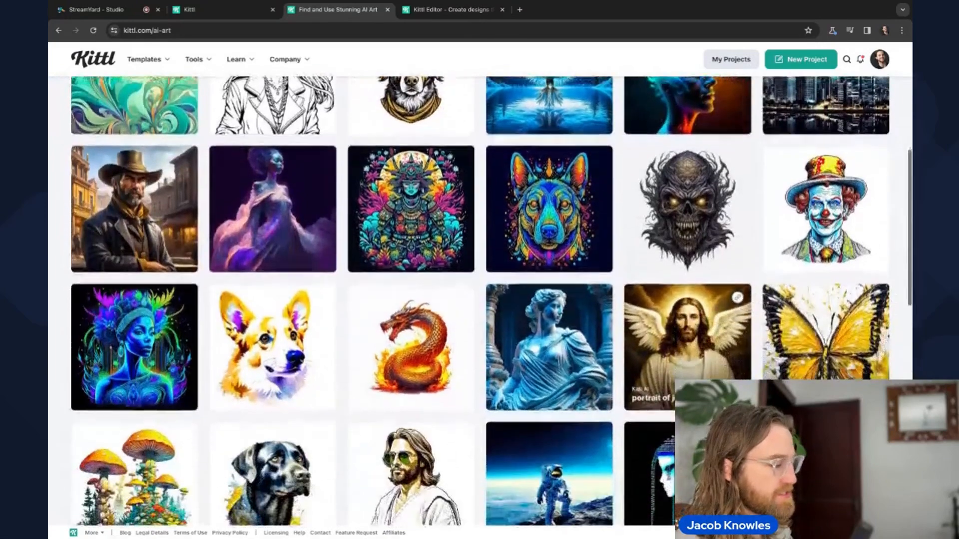
click(276, 349)
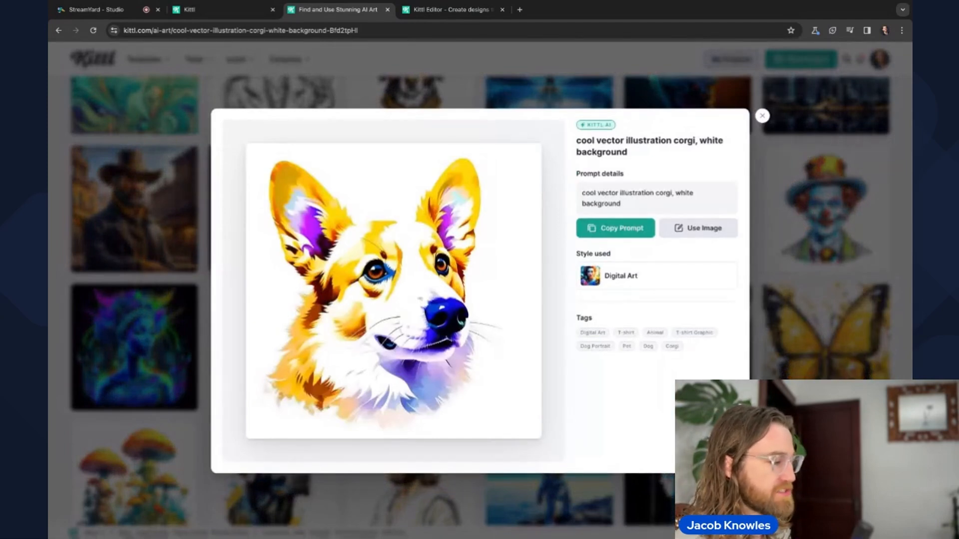
click(690, 234)
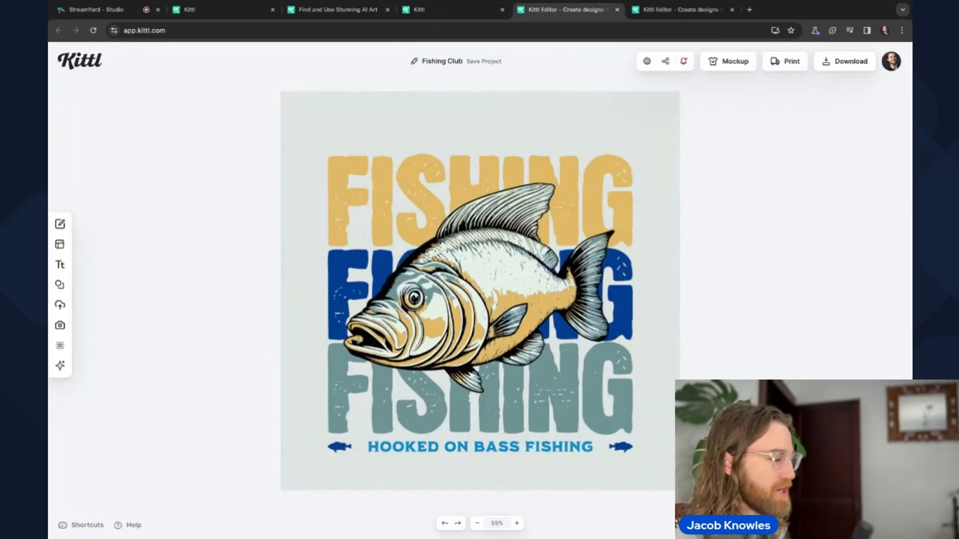
- Show the Fishing Club design on the T-shirt mockup and enlarge it to fill the shirt's chest
click(725, 65)
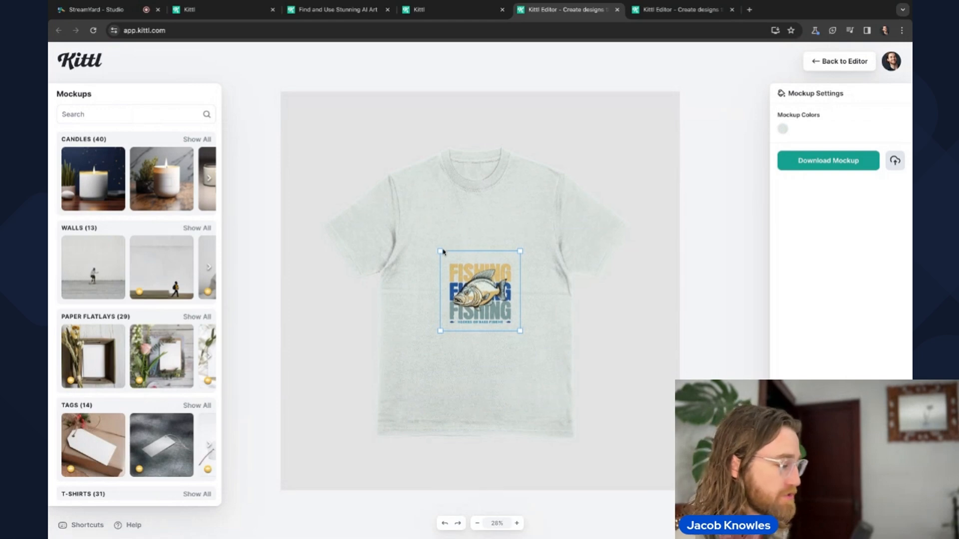
drag(438, 232, 477, 256)
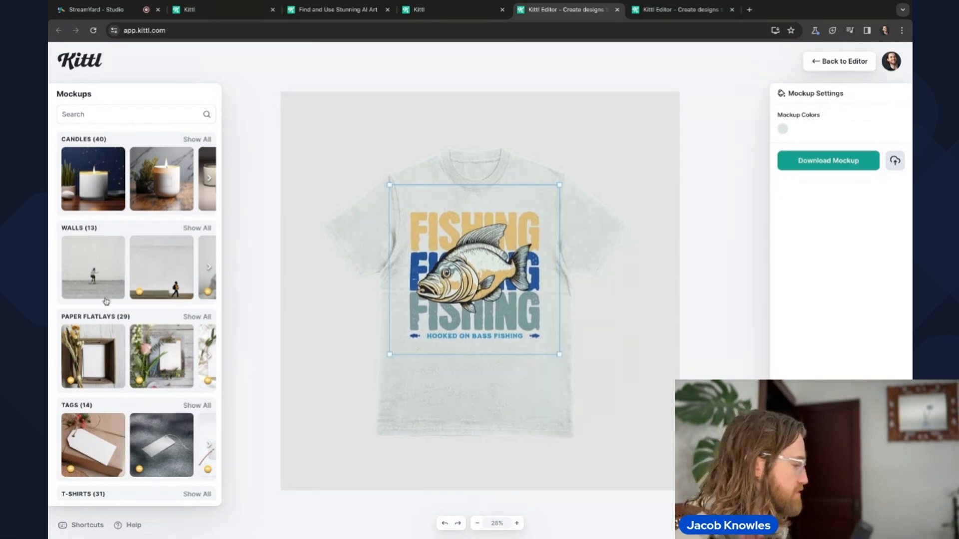
- Examine the available mockup categories, including T-shirts, hoodies and sweaters, tops, apparel flatlays, bags, pillows and wall art
scroll(106, 300, down, 8)
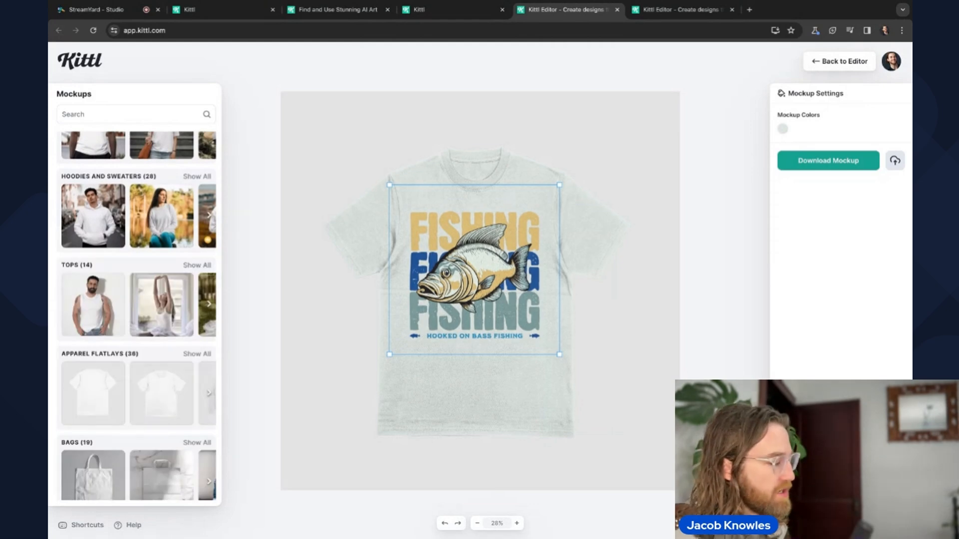
scroll(106, 302, down, 4)
scroll(177, 327, down, 6)
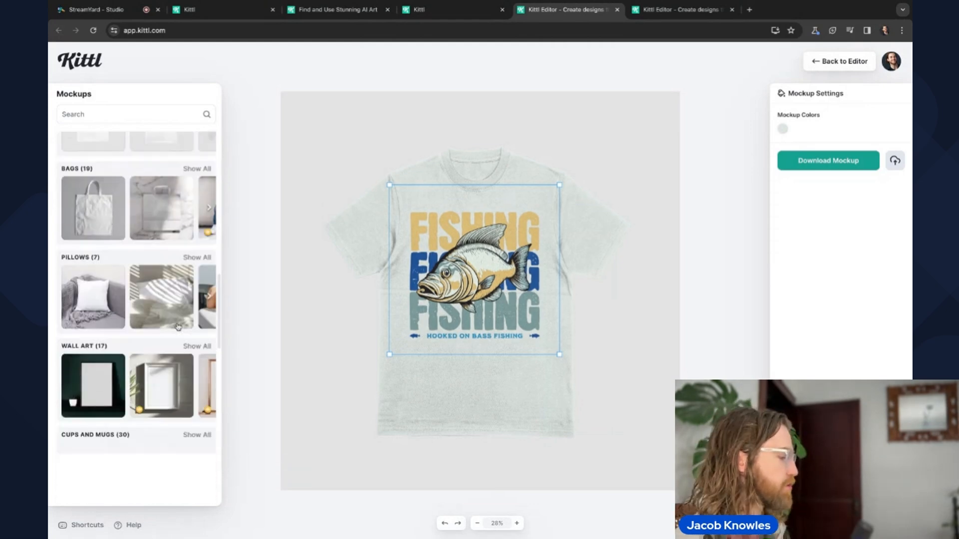
scroll(178, 327, up, 4)
scroll(178, 327, up, 2)
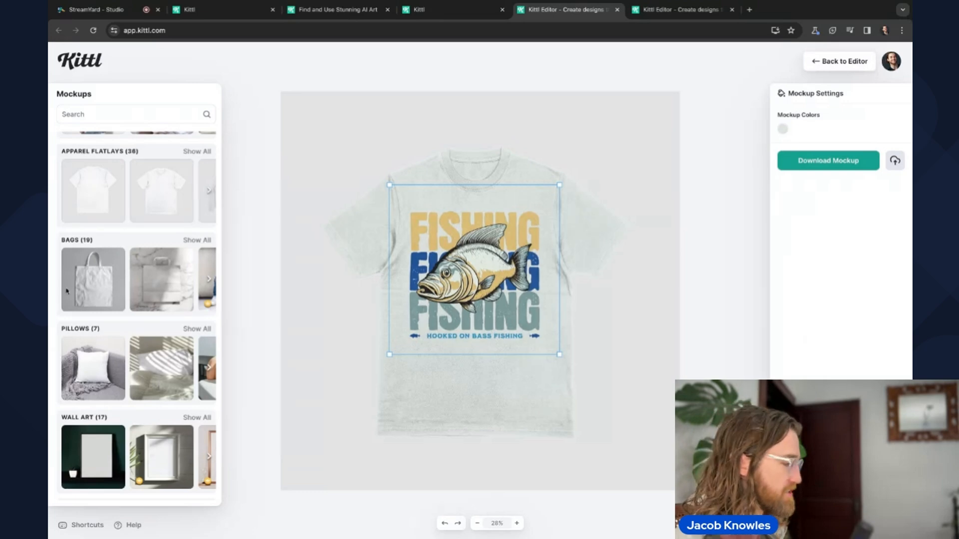
scroll(150, 270, up, 6)
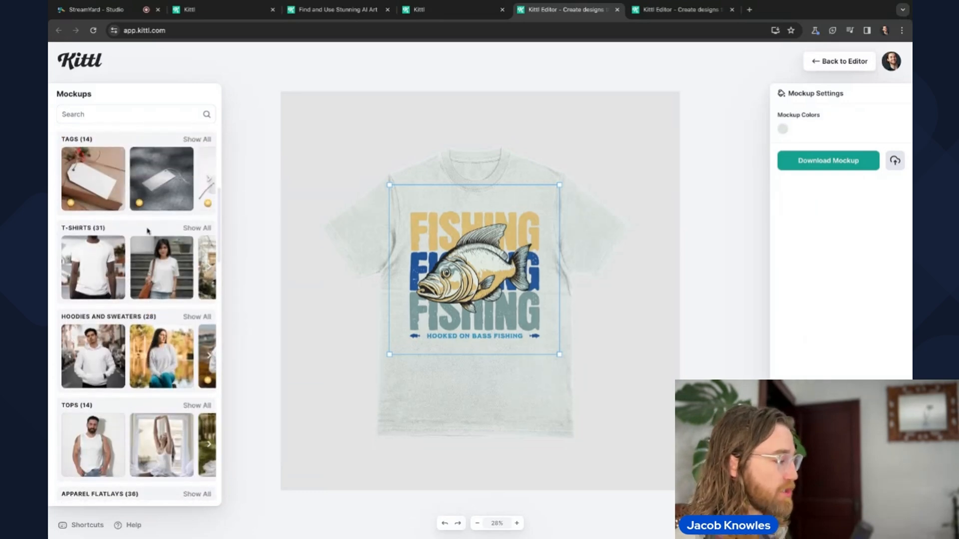
scroll(142, 202, up, 5)
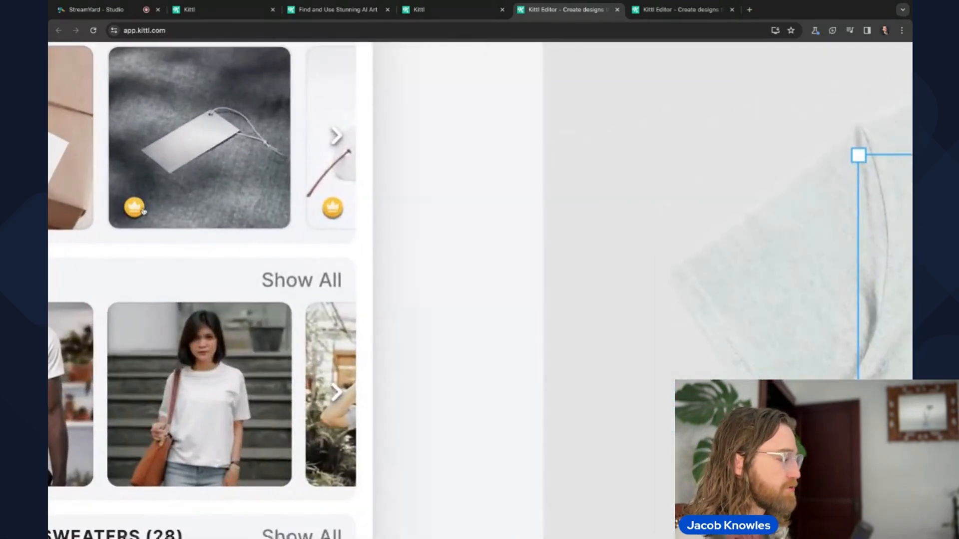
scroll(143, 211, down, 5)
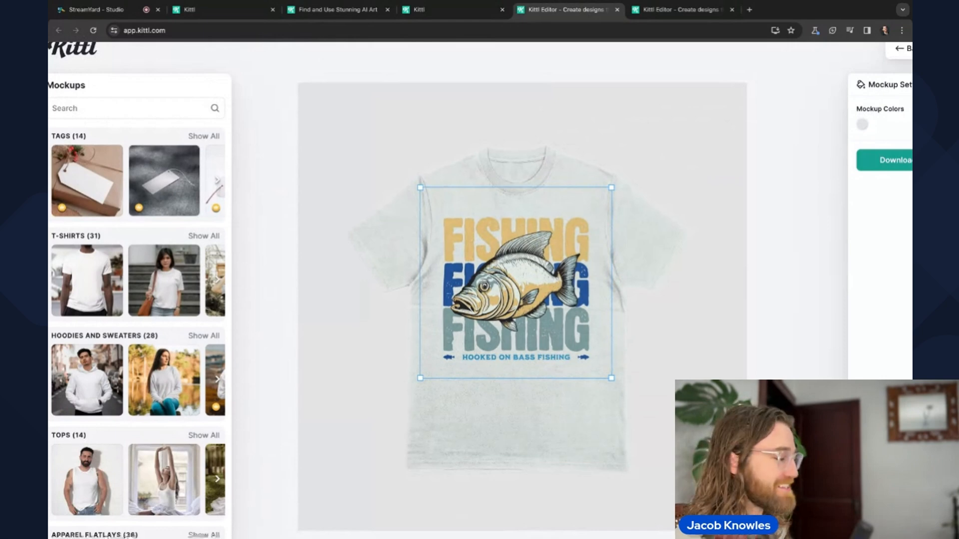
- Switch to the mockup of the man in a hoodie on the street, enlarge the fishing design and position it on his chest
scroll(479, 290, down, 3)
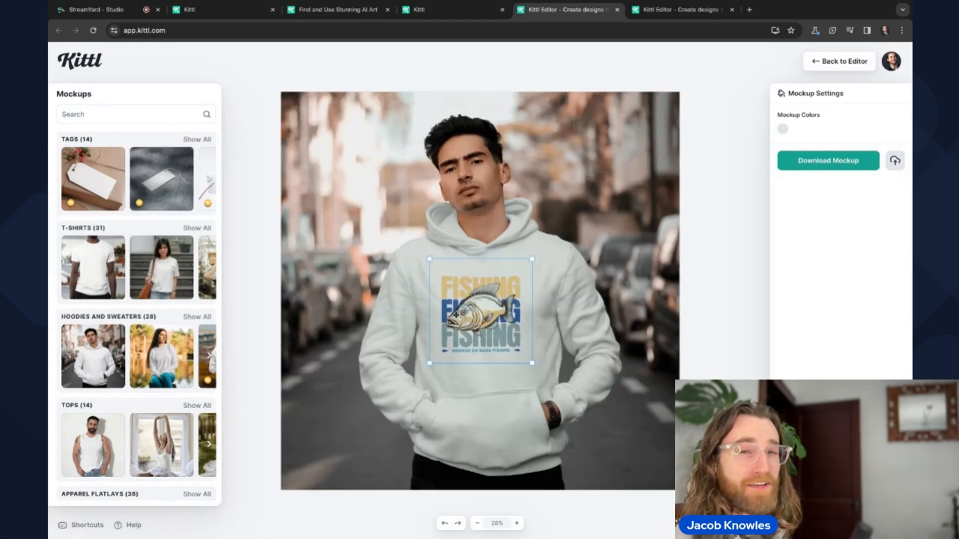
drag(430, 364, 415, 380)
drag(462, 330, 472, 322)
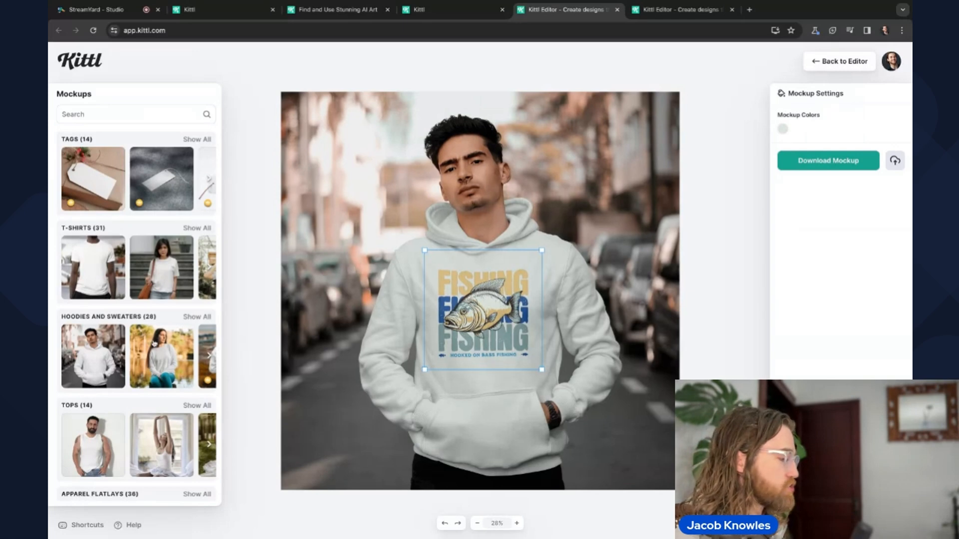
- Switch the fishing design to the mockup of the woman in a sweater outdoors
click(165, 358)
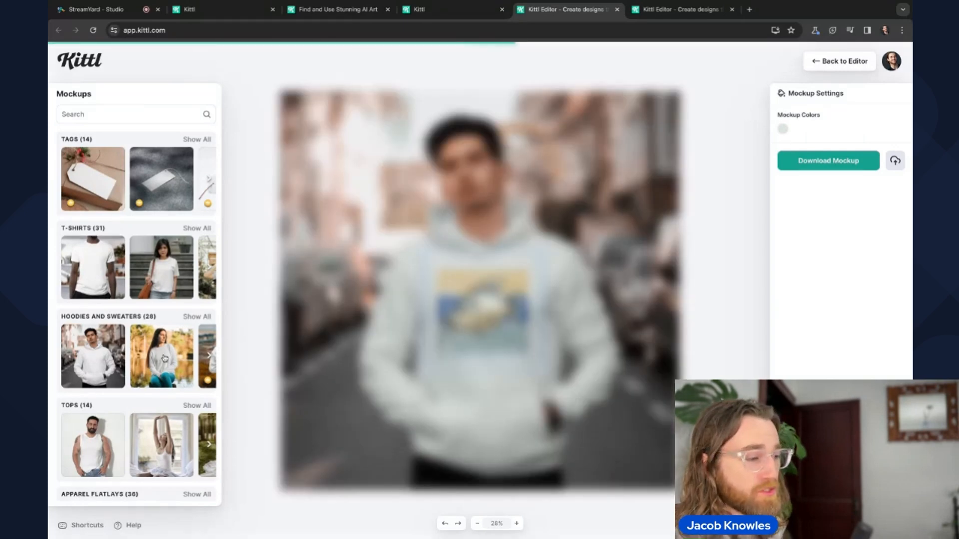